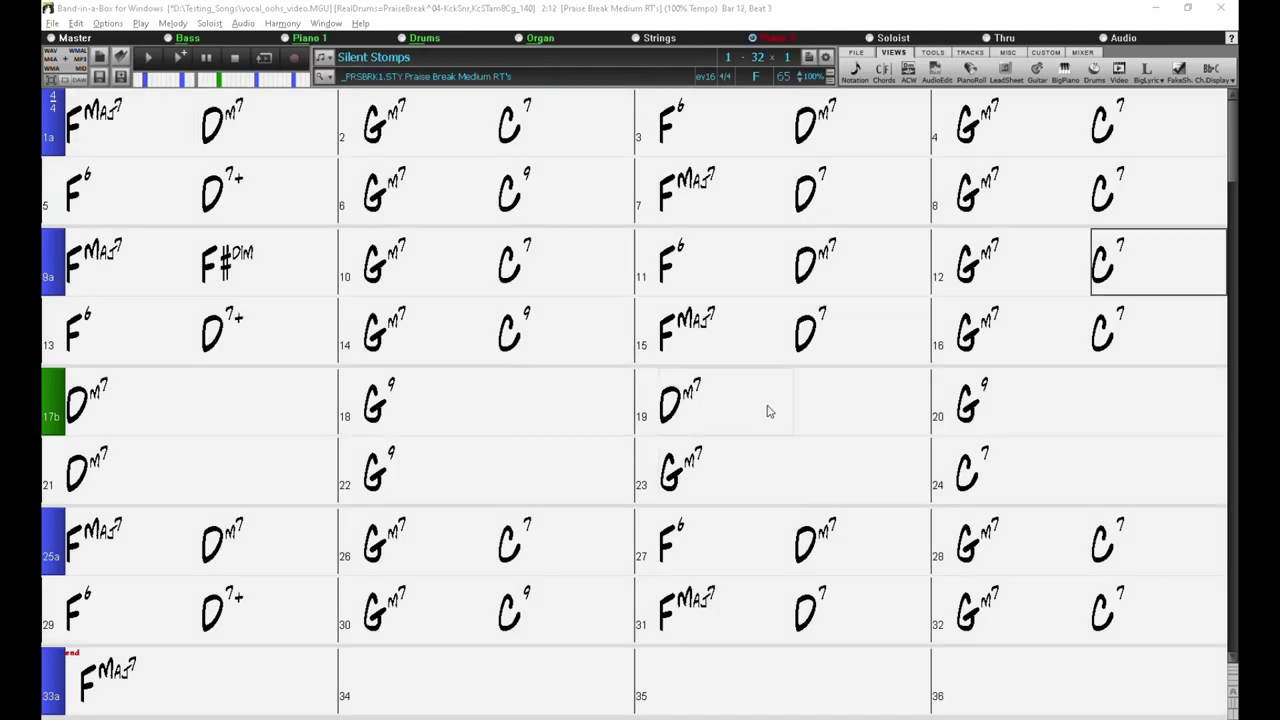
# Show the Mixer panel beside the Silent Stomps chord sheet.
pyautogui.click(1088, 54)
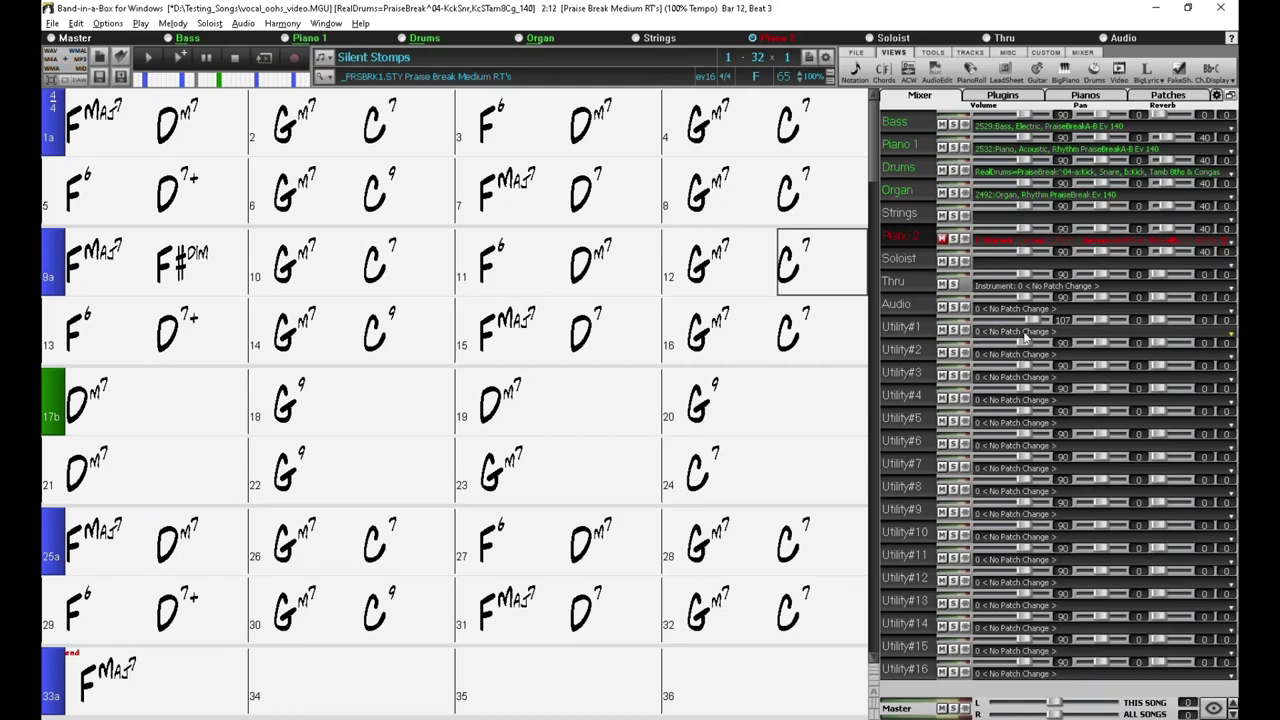
# Open Assign RealTracks for Utility 1, currently filtered by 'guitar, electric'.
pyautogui.rightClick(1020, 333)
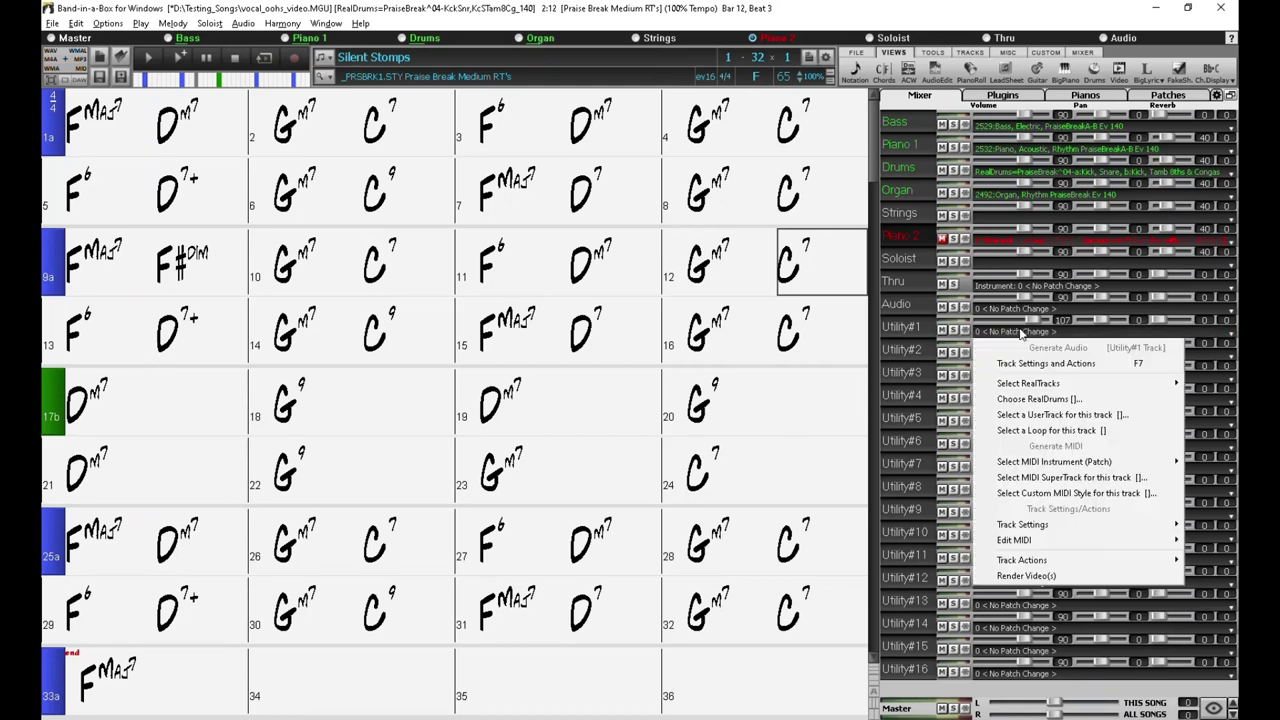
pyautogui.moveTo(1028, 383)
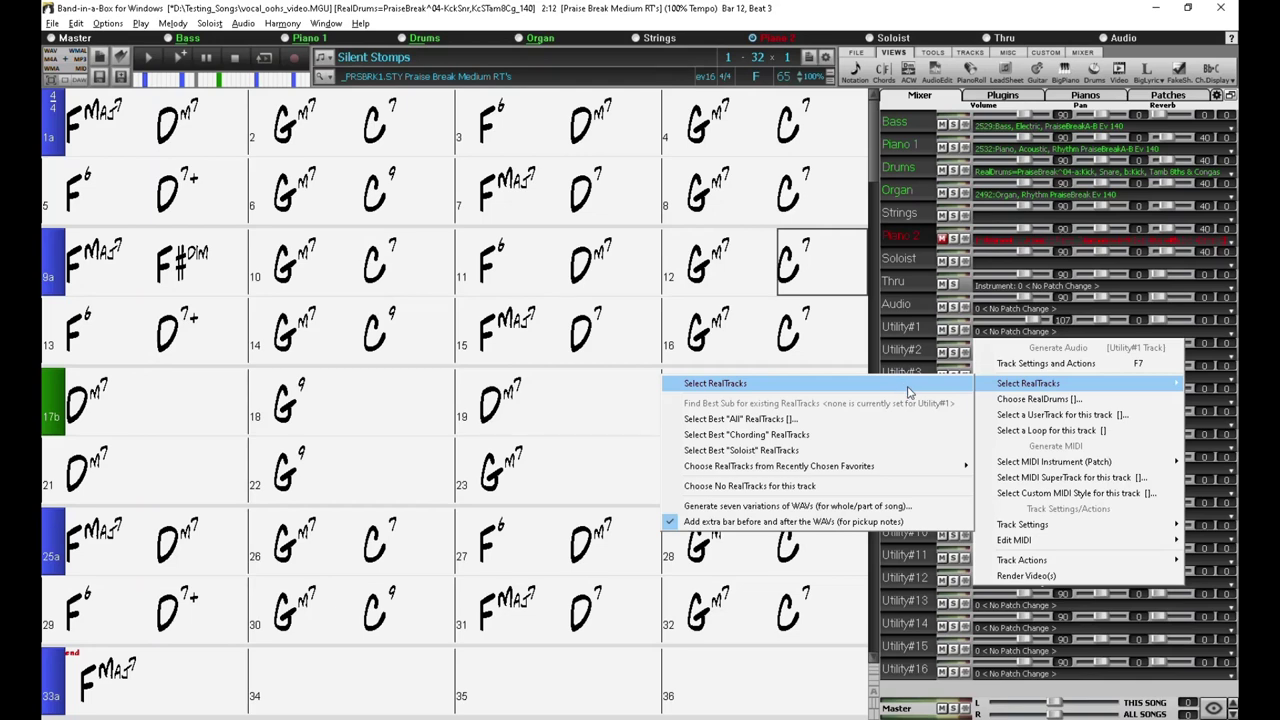
pyautogui.click(908, 386)
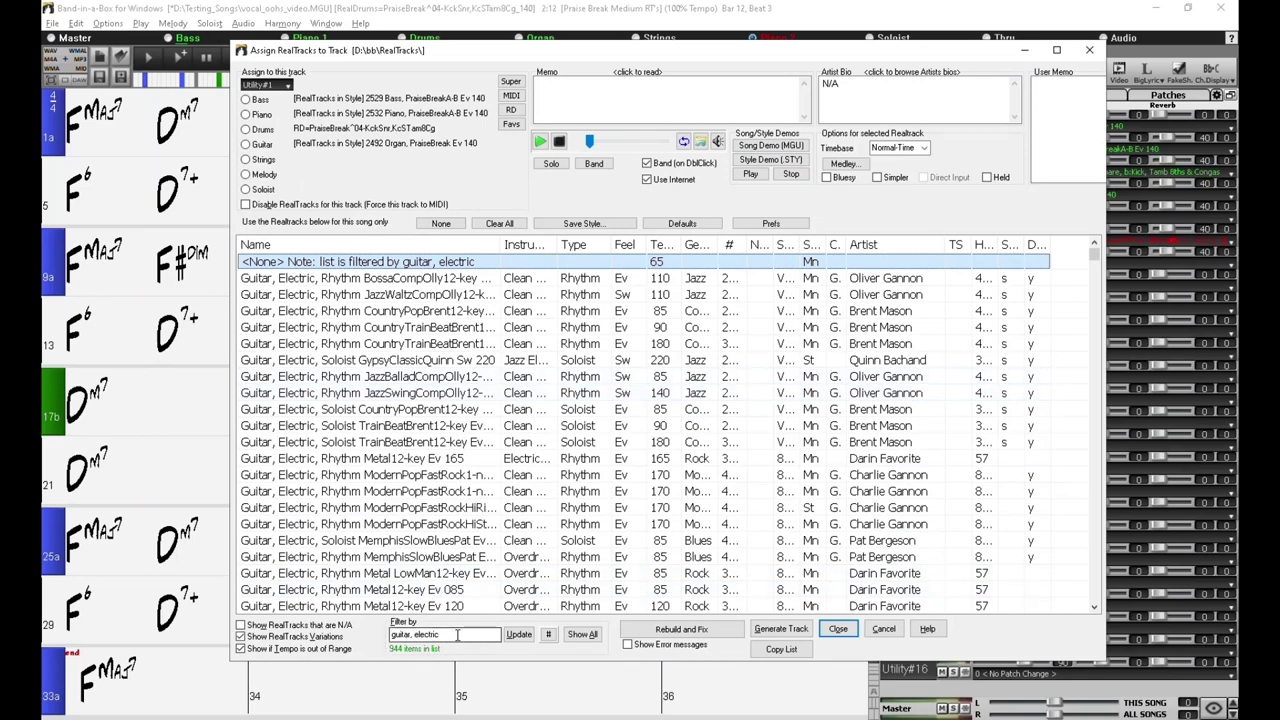
pyautogui.moveTo(440, 634); pyautogui.dragTo(392, 634)
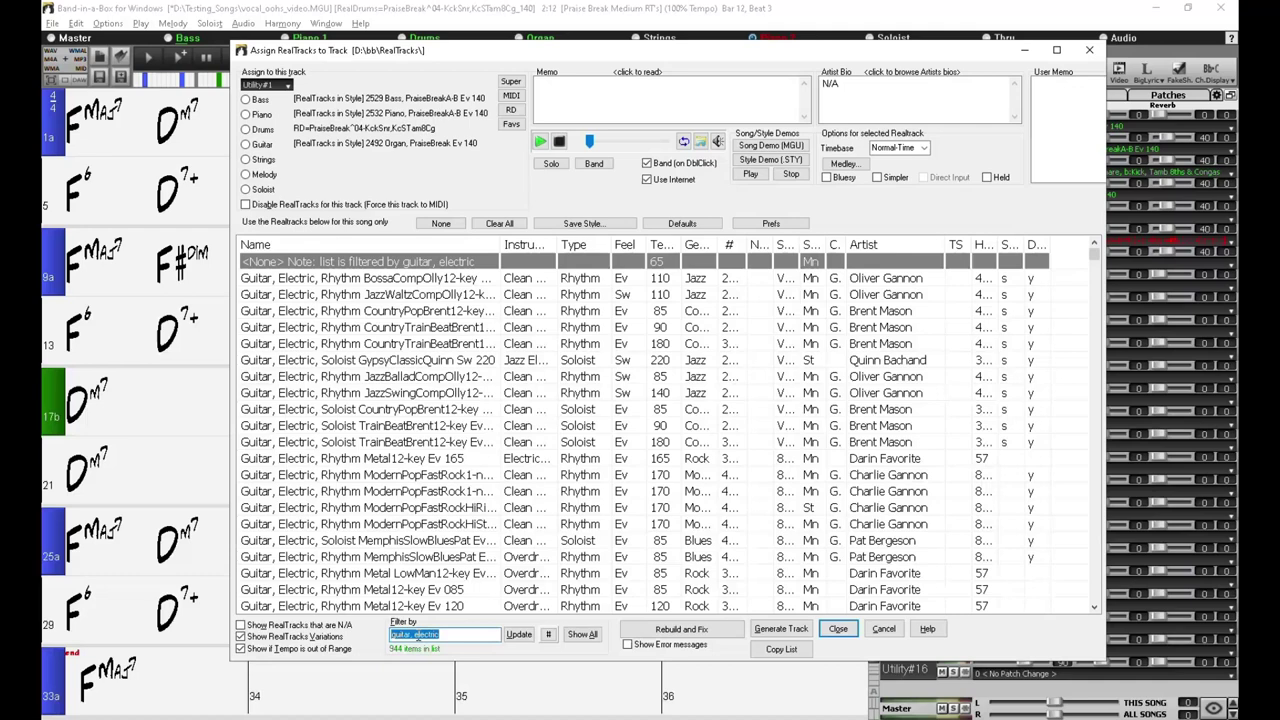
pyautogui.click(457, 634)
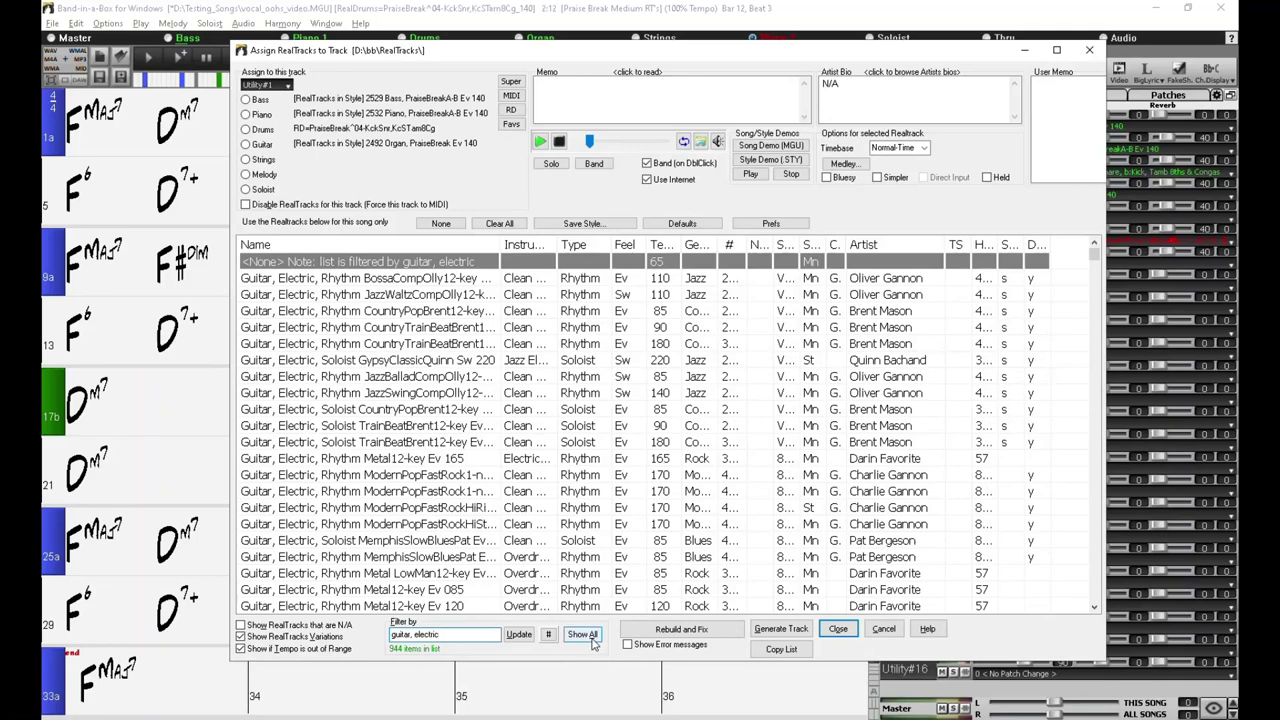
# Replace the filter with 'vocal' and browse the resulting 85 vocal RealTracks.
pyautogui.click(582, 635)
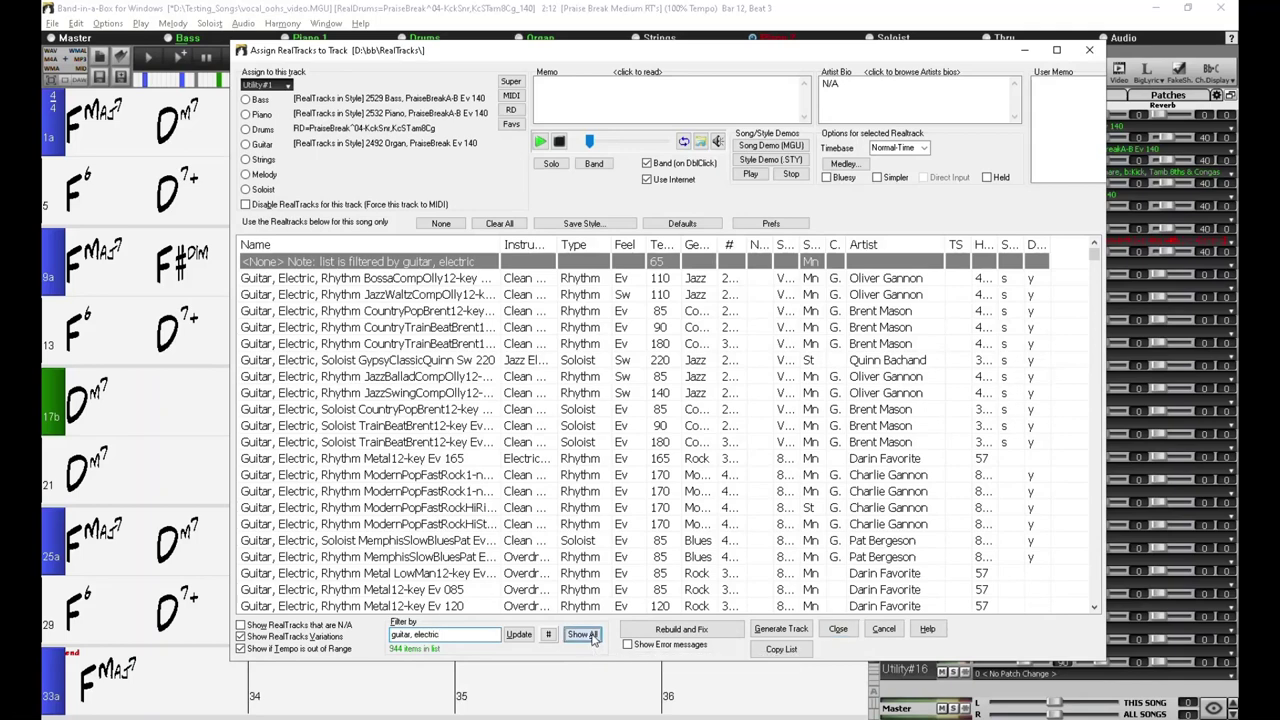
pyautogui.click(480, 637)
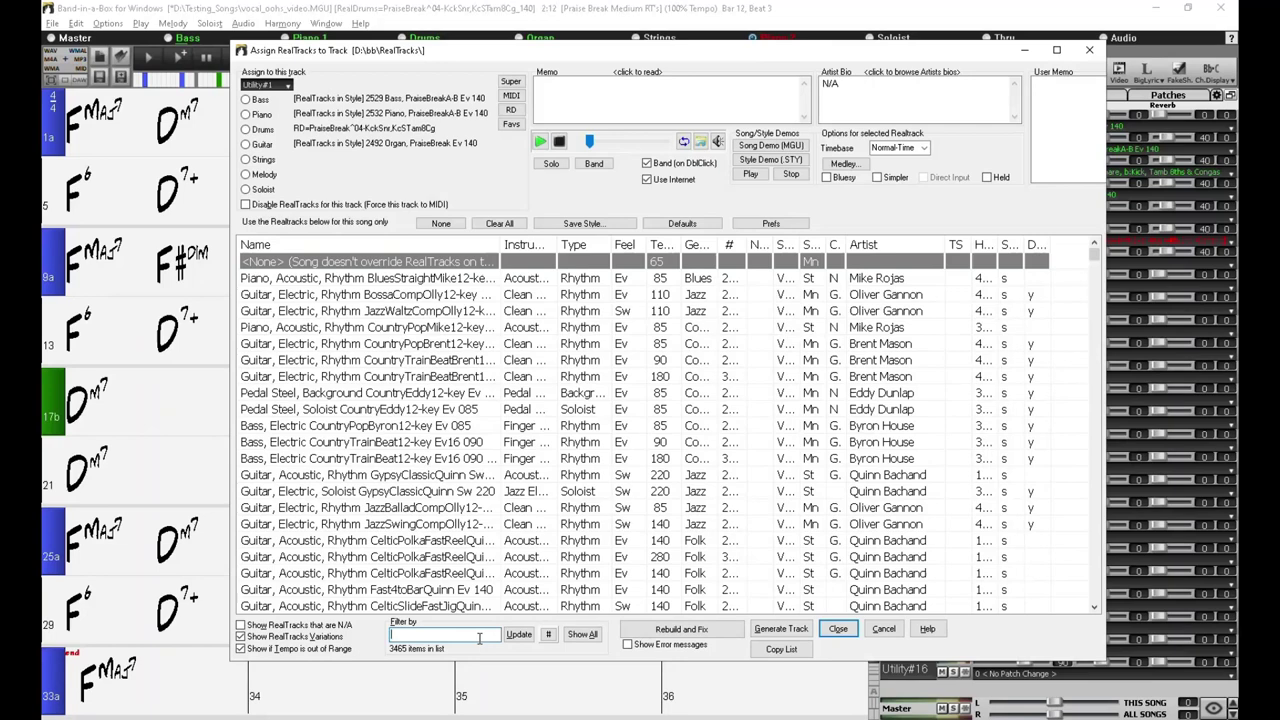
pyautogui.write('vocal')
pyautogui.click(518, 636)
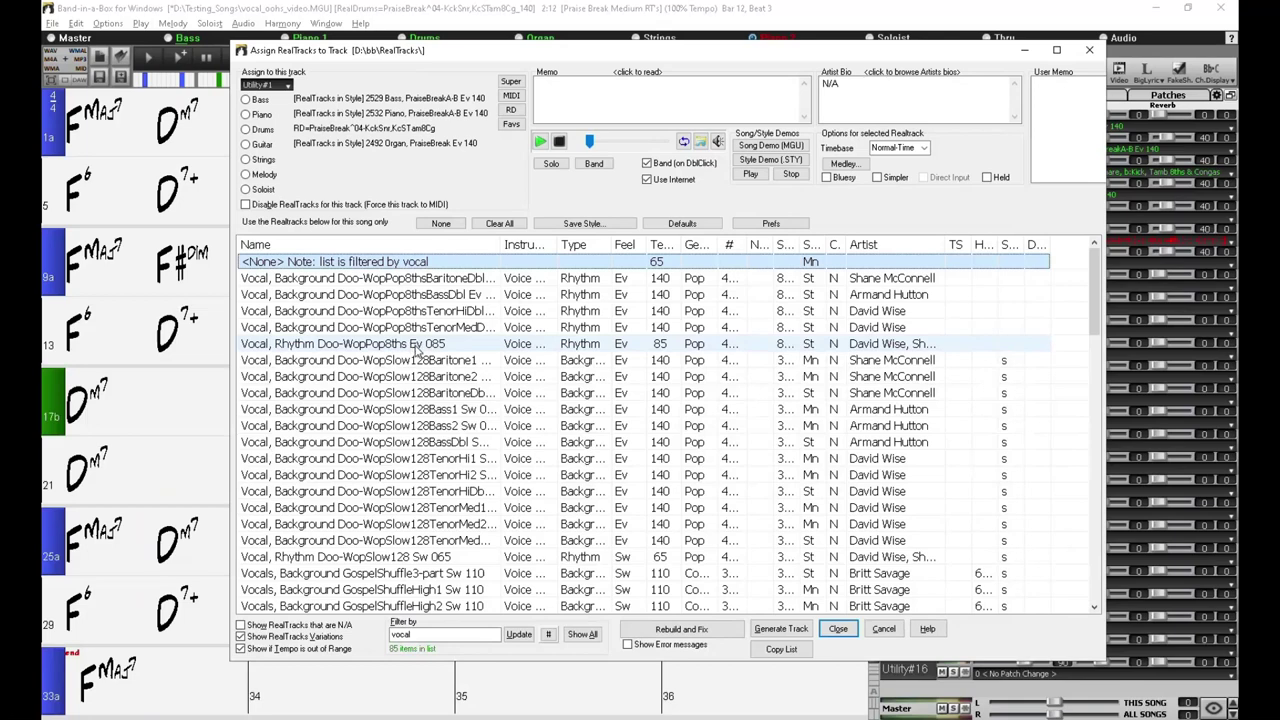
pyautogui.scroll(-2, 418, 350)
pyautogui.scroll(-2, 420, 351)
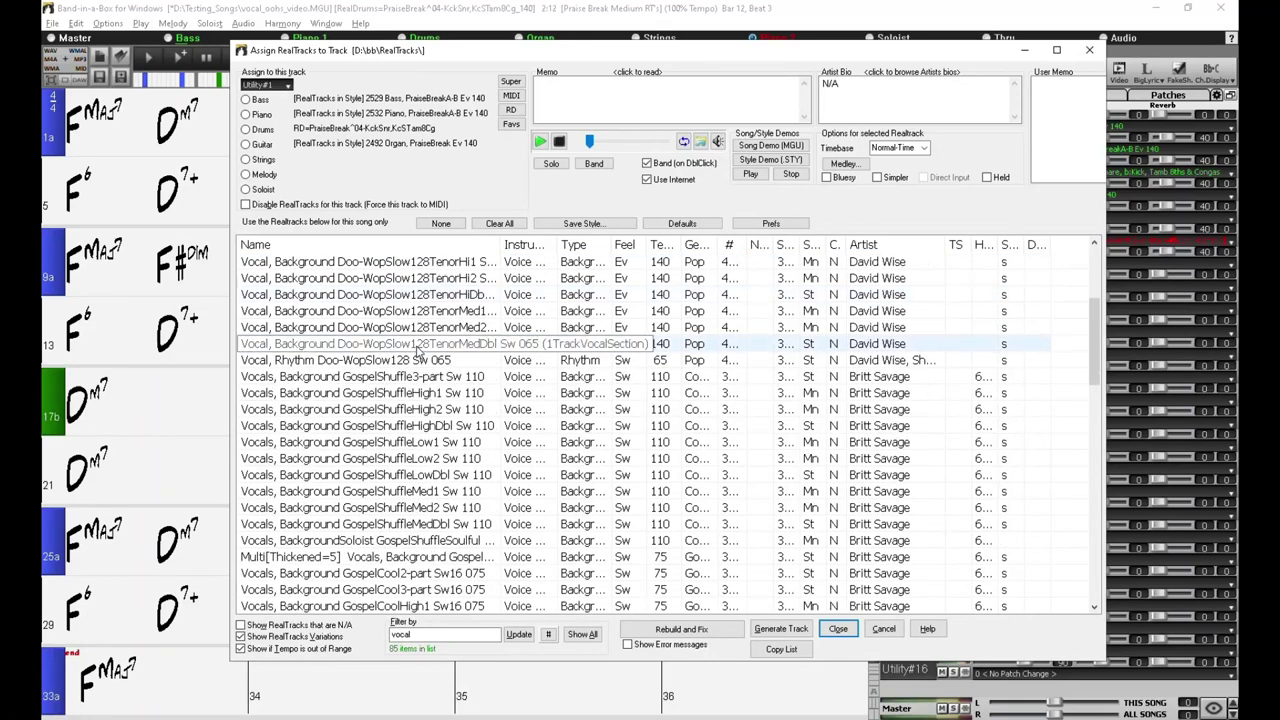
pyautogui.scroll(-1, 425, 352)
pyautogui.scroll(-3, 425, 352)
pyautogui.scroll(-3, 425, 352)
pyautogui.scroll(-4, 425, 352)
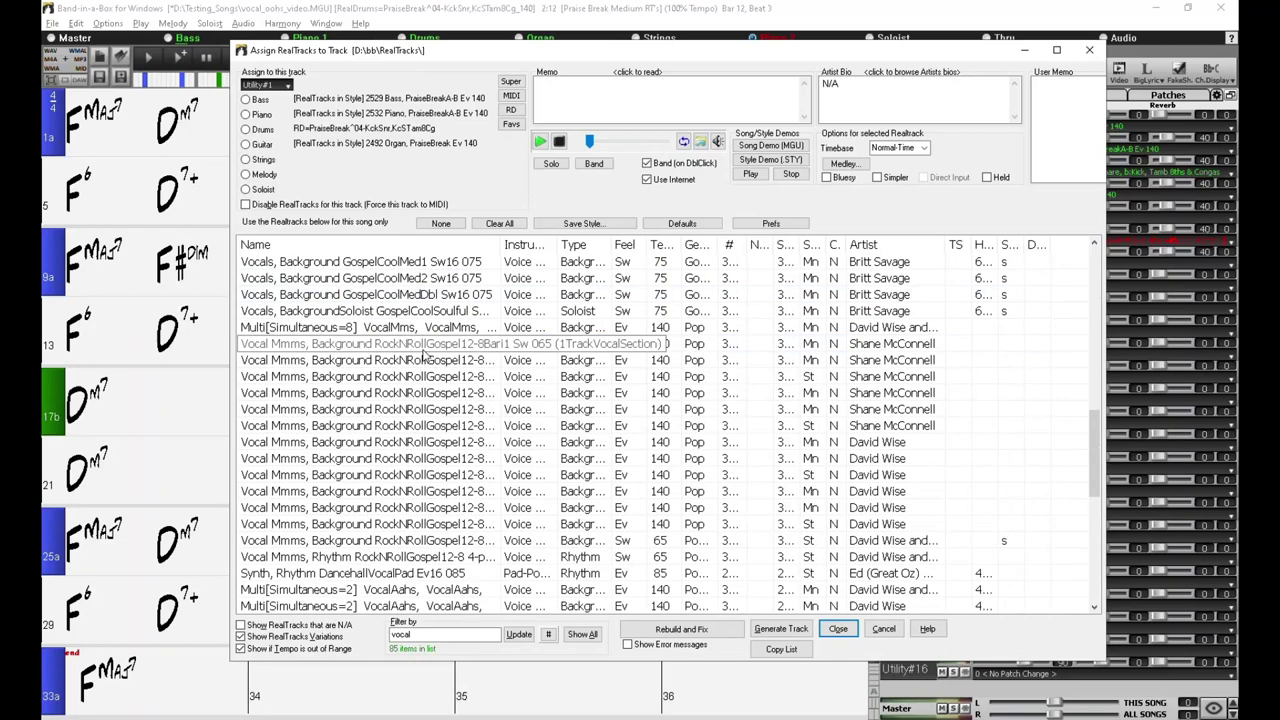
pyautogui.scroll(-1, 425, 352)
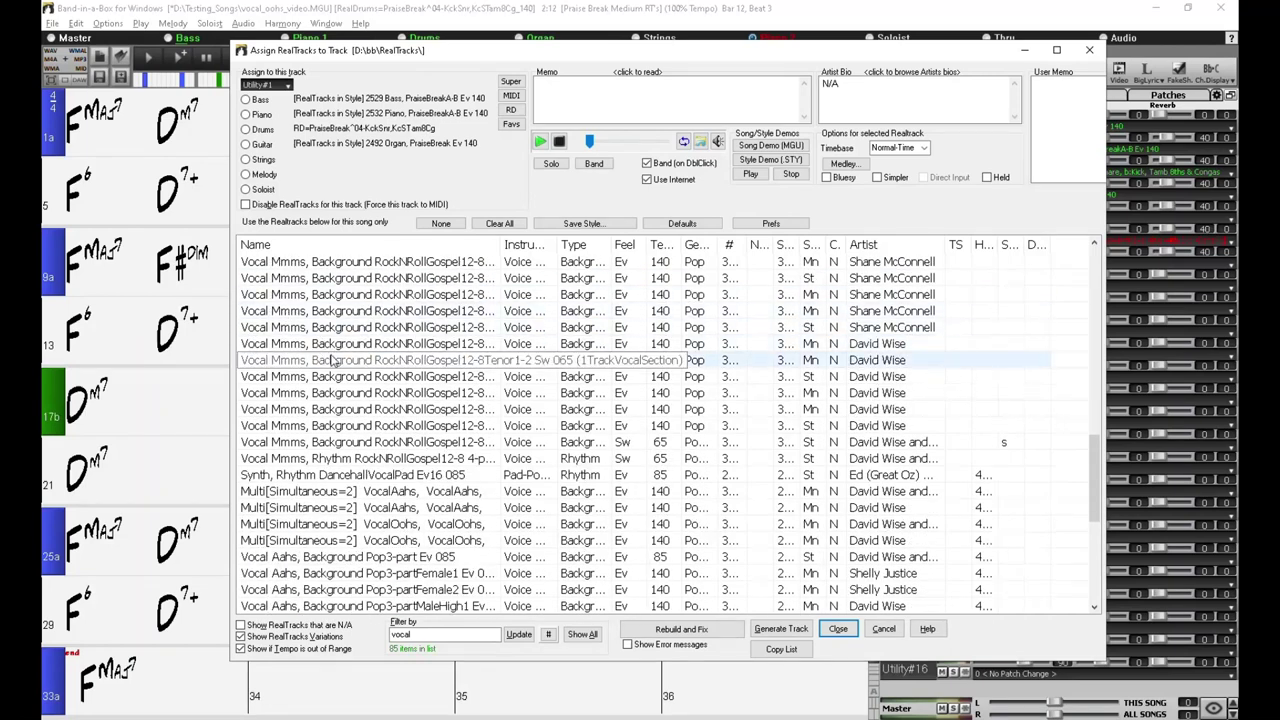
pyautogui.scroll(-2, 470, 335)
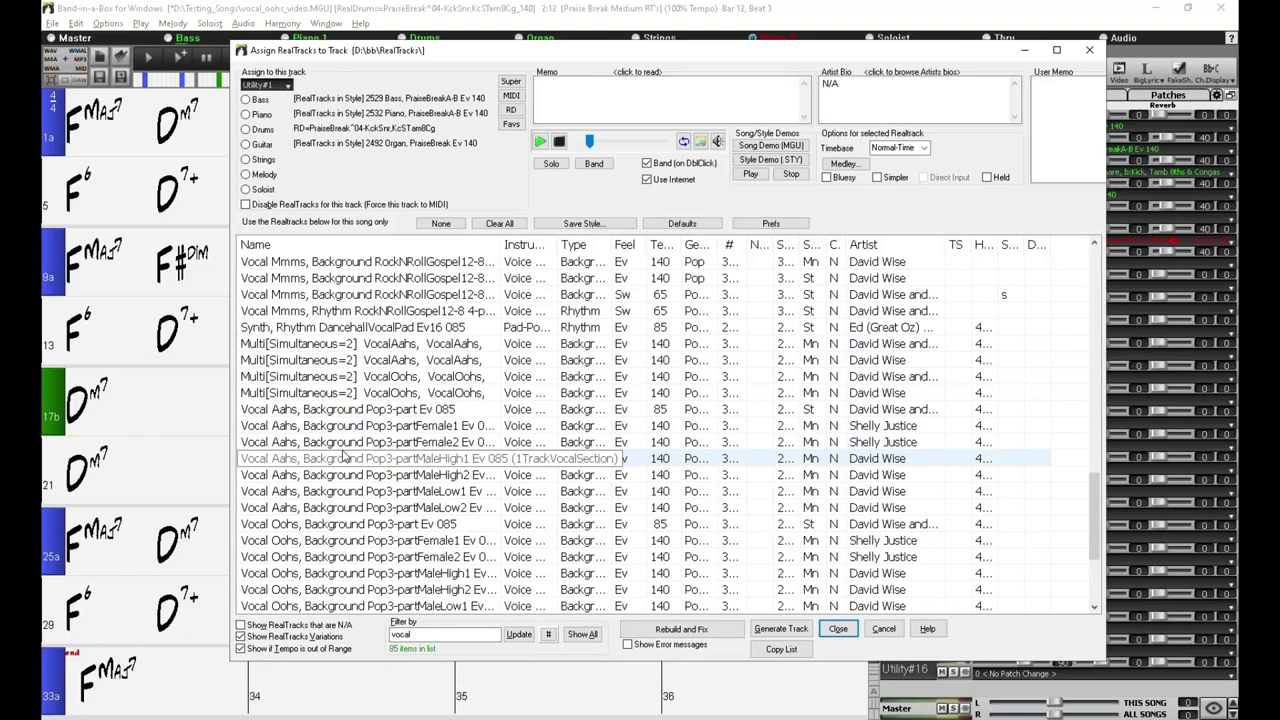
pyautogui.scroll(-2, 407, 440)
pyautogui.scroll(-1, 407, 440)
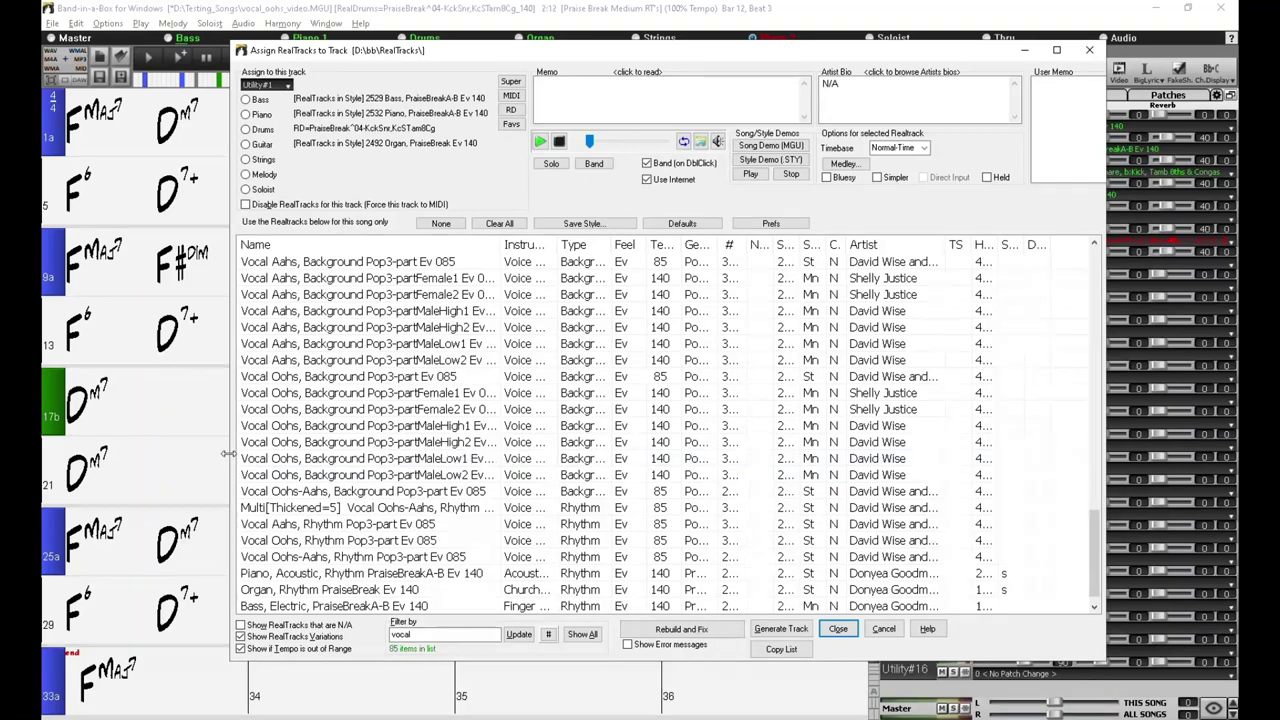
# Widen the chooser dialog and its Name column to reveal full vocal track names.
pyautogui.moveTo(228, 455); pyautogui.dragTo(94, 457)
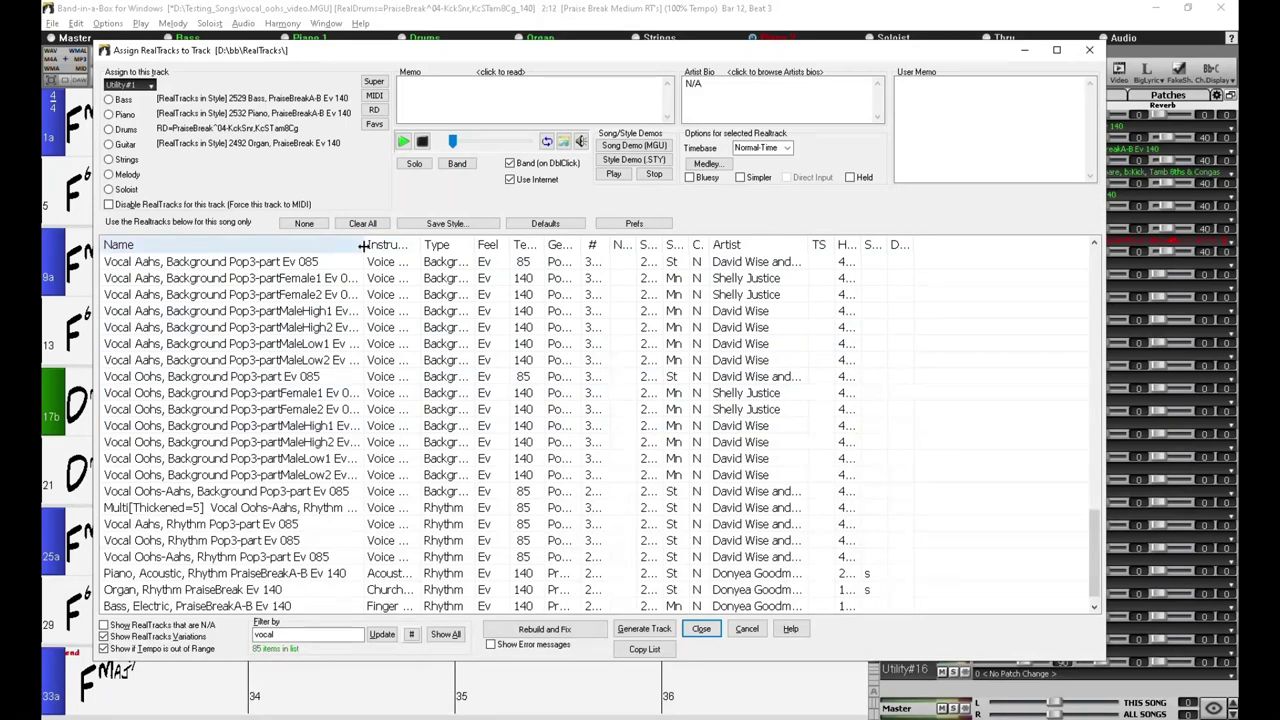
pyautogui.moveTo(362, 246); pyautogui.dragTo(508, 245)
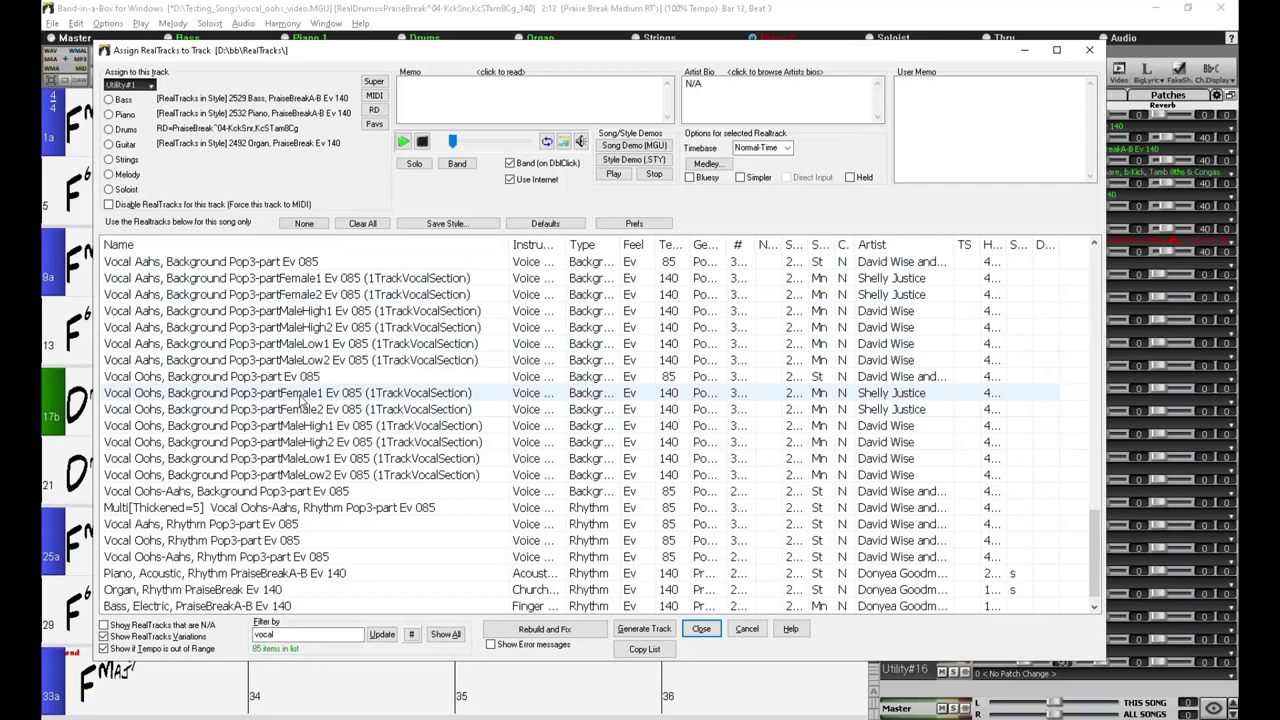
# Audition the Vocal Oohs Pop3-partFemale1 and MaleHigh2 variants.
pyautogui.click(305, 395)
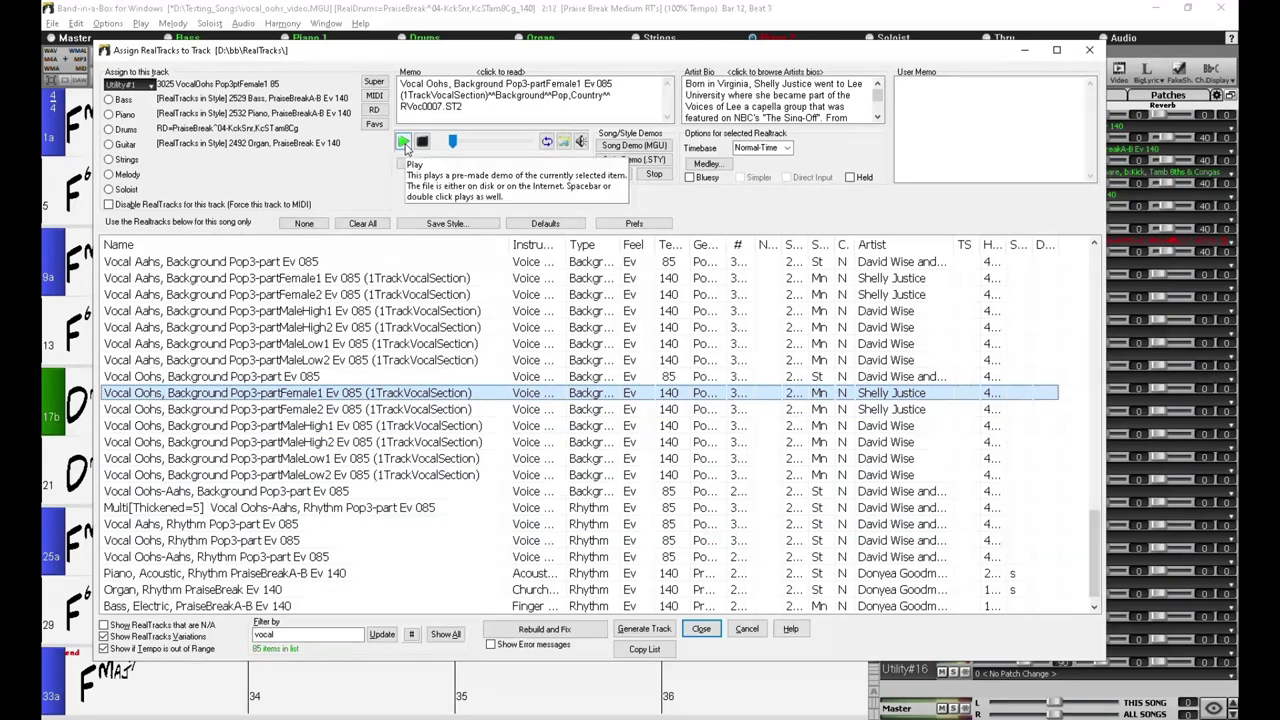
pyautogui.click(403, 144)
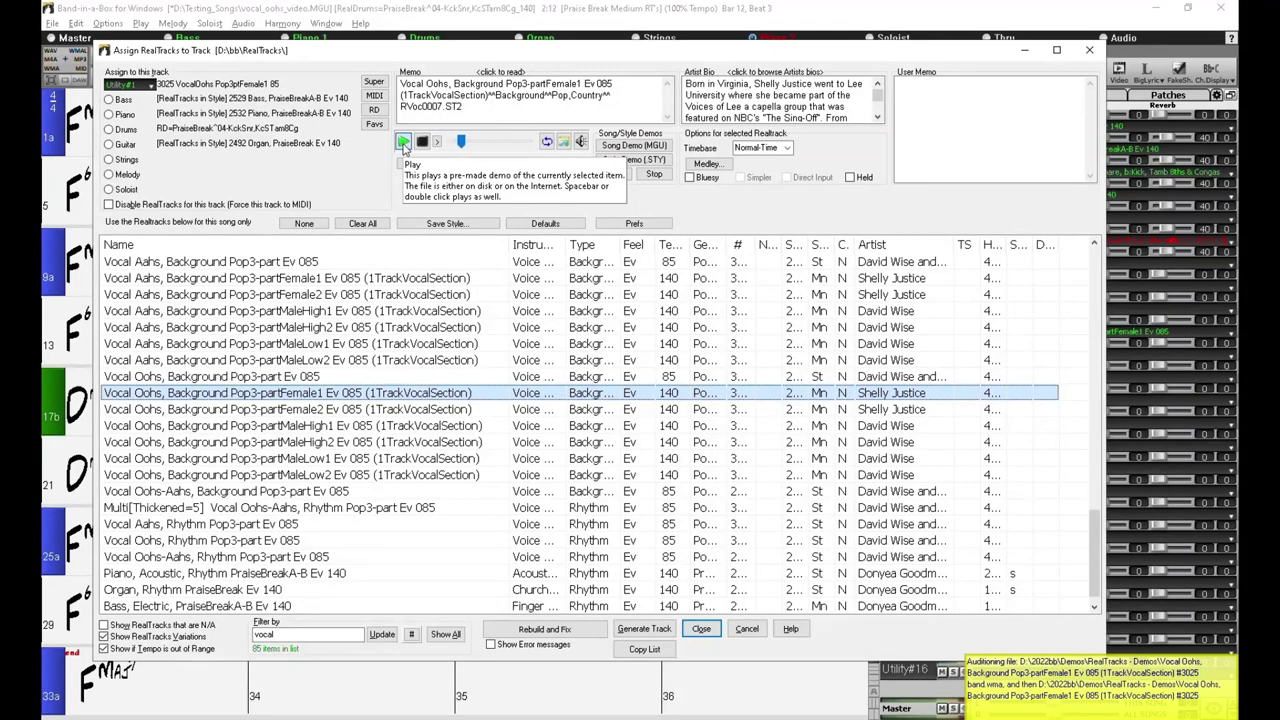
pyautogui.click(424, 148)
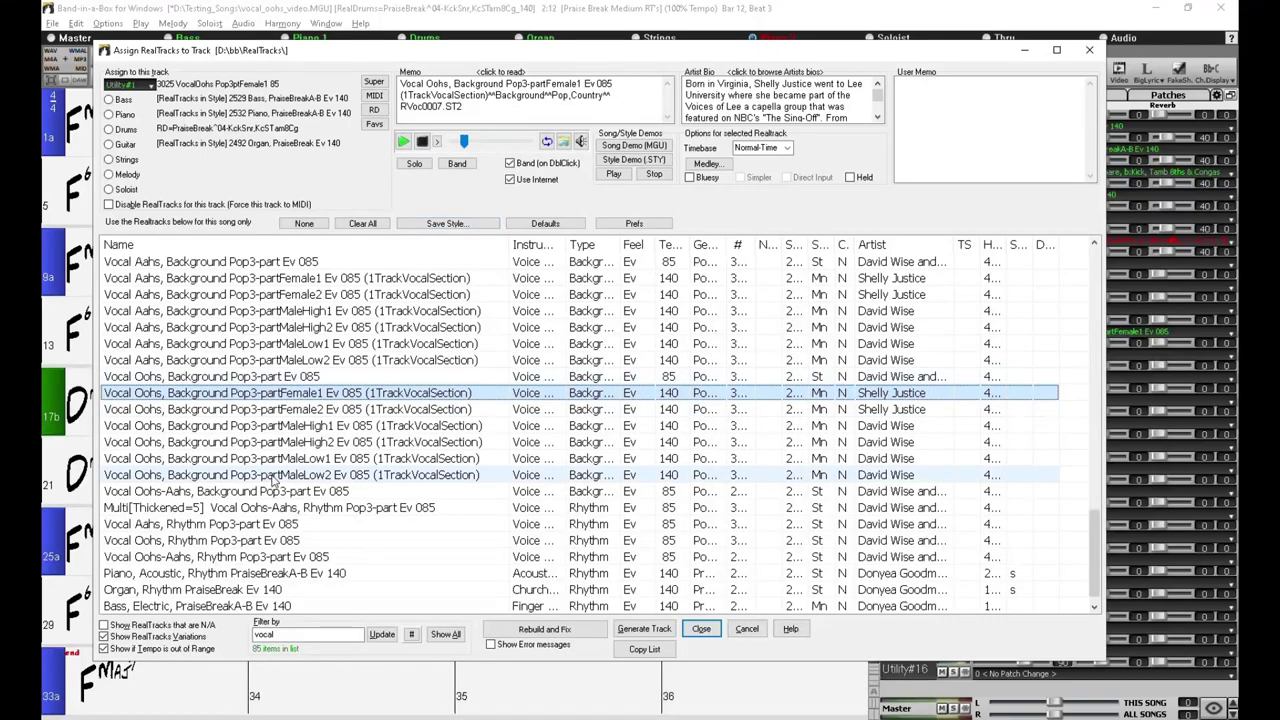
pyautogui.click(340, 442)
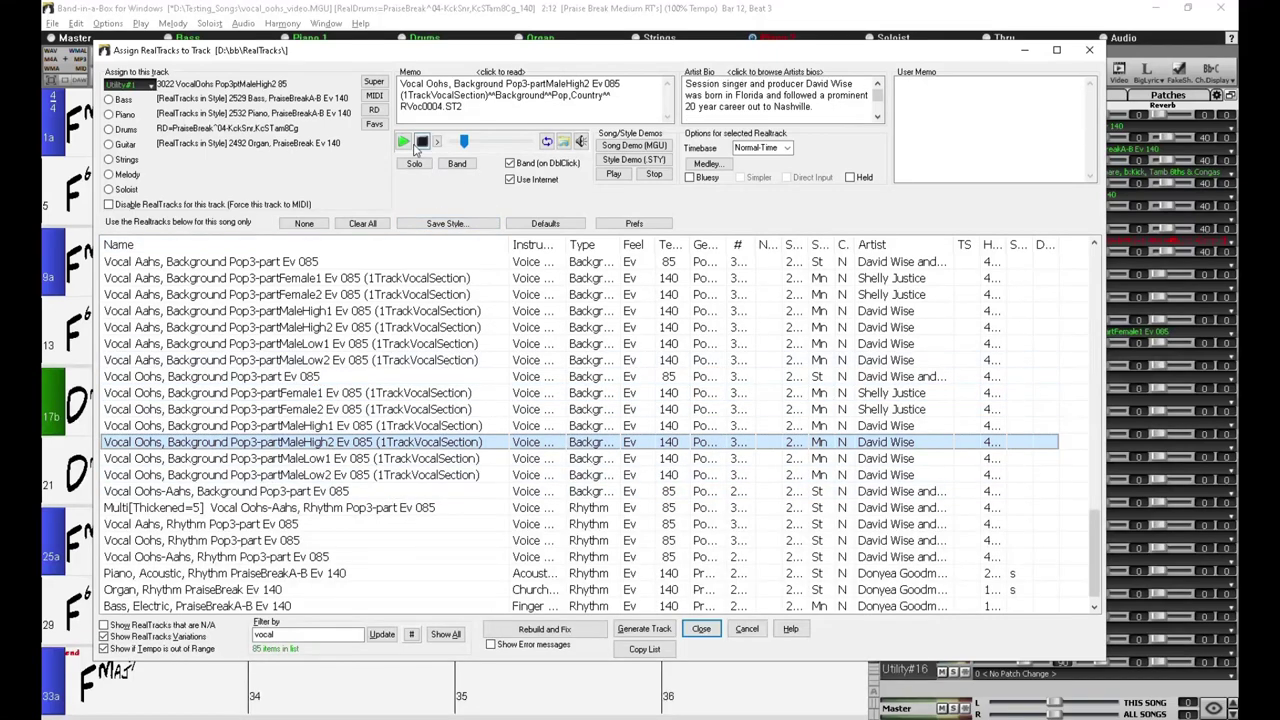
pyautogui.click(403, 142)
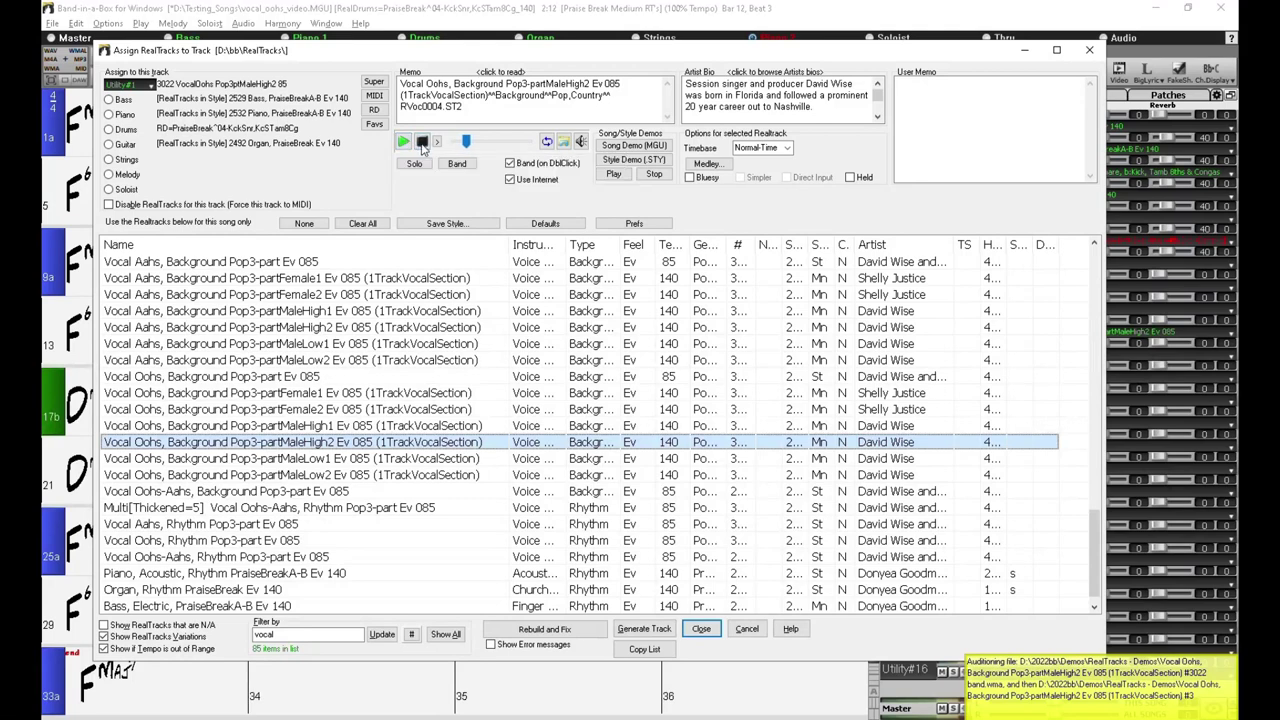
# Select and preview Vocal Oohs, Background Pop3-part Ev 085.
pyautogui.click(415, 376)
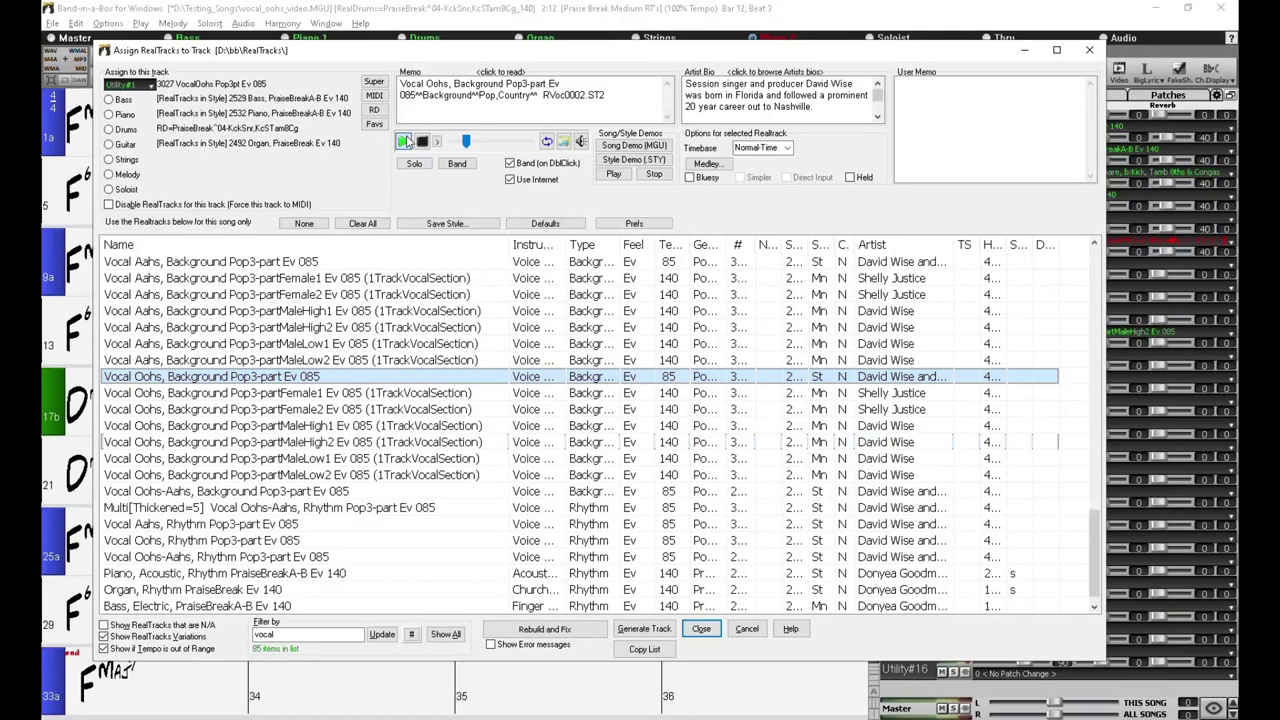
pyautogui.click(407, 141)
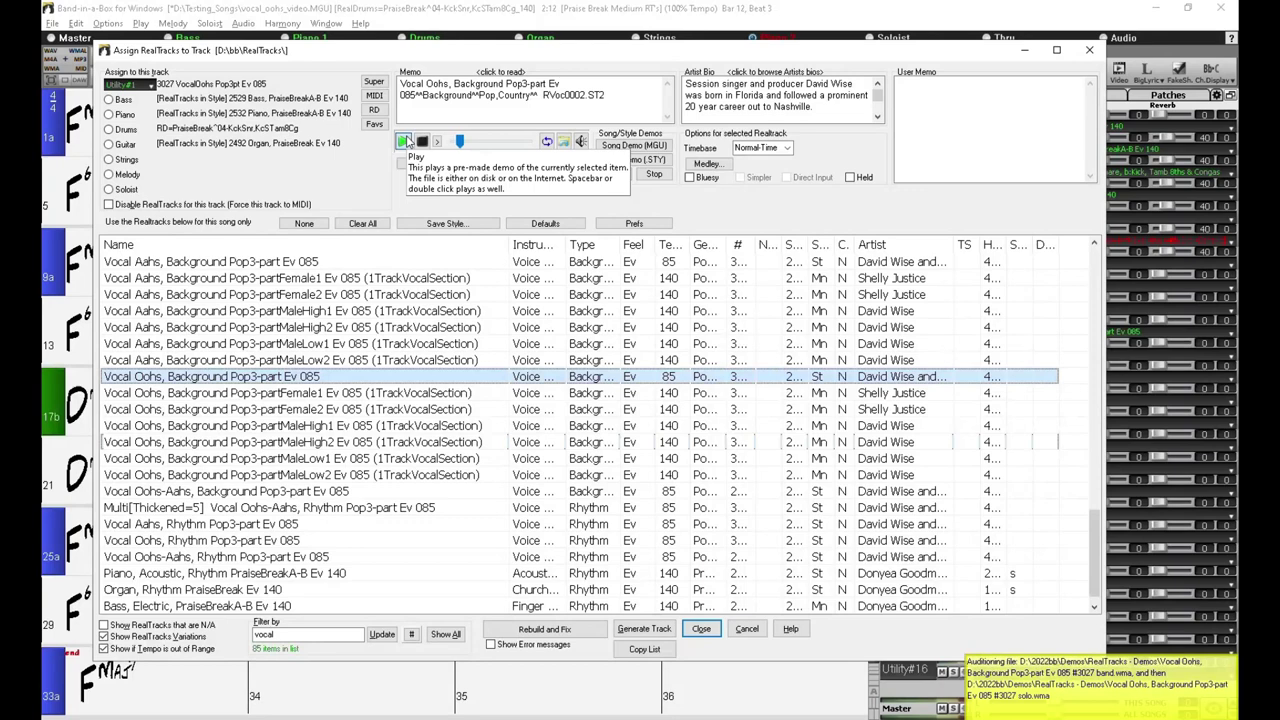
pyautogui.click(422, 145)
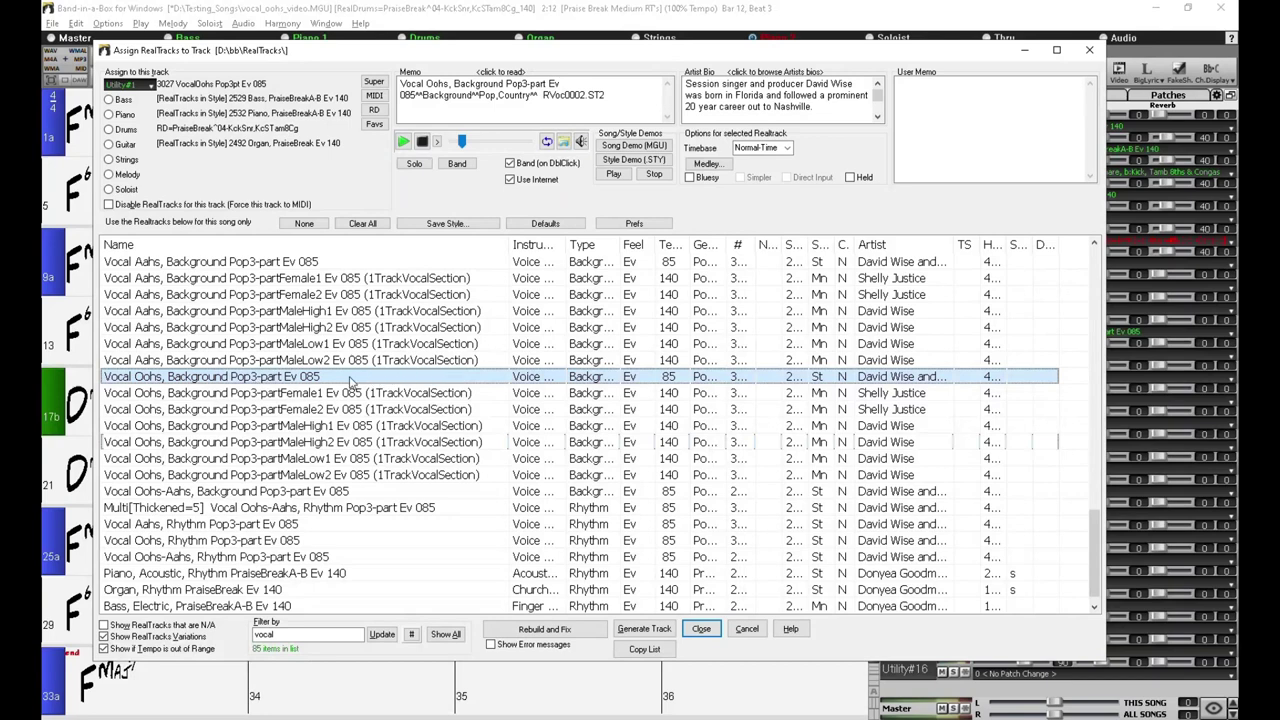
# Close the chooser with Vocal Oohs on Utility 1 and save the song.
pyautogui.click(702, 630)
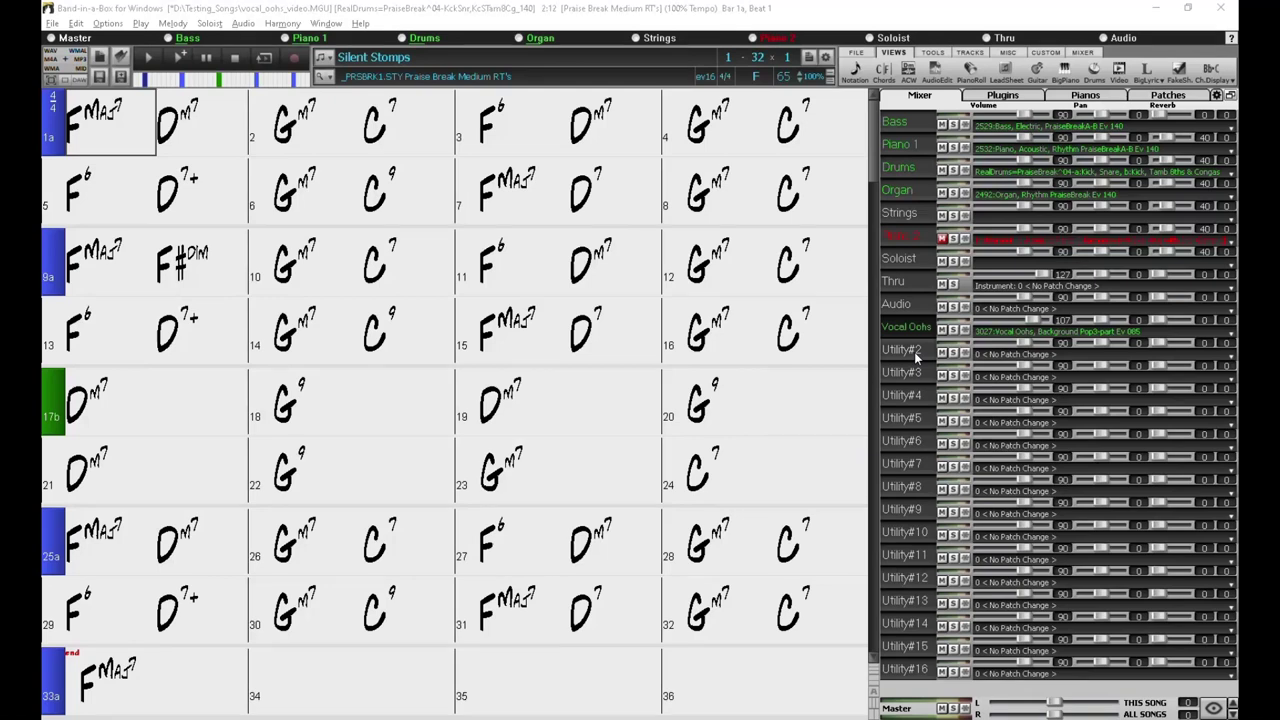
pyautogui.hotkey('ctrl', 's')
# Open the Utility 2 RealTracks chooser and delete the leftover 'vocal' filter text.
pyautogui.rightClick(1020, 358)
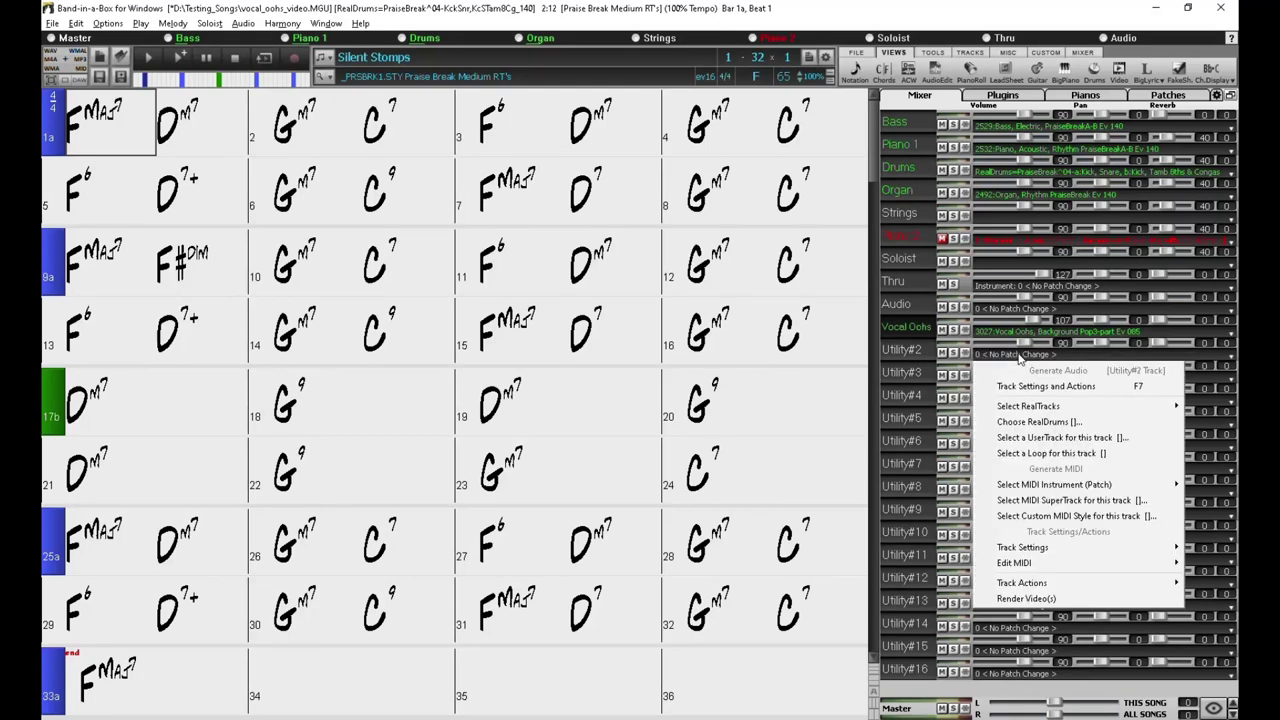
pyautogui.moveTo(1028, 406)
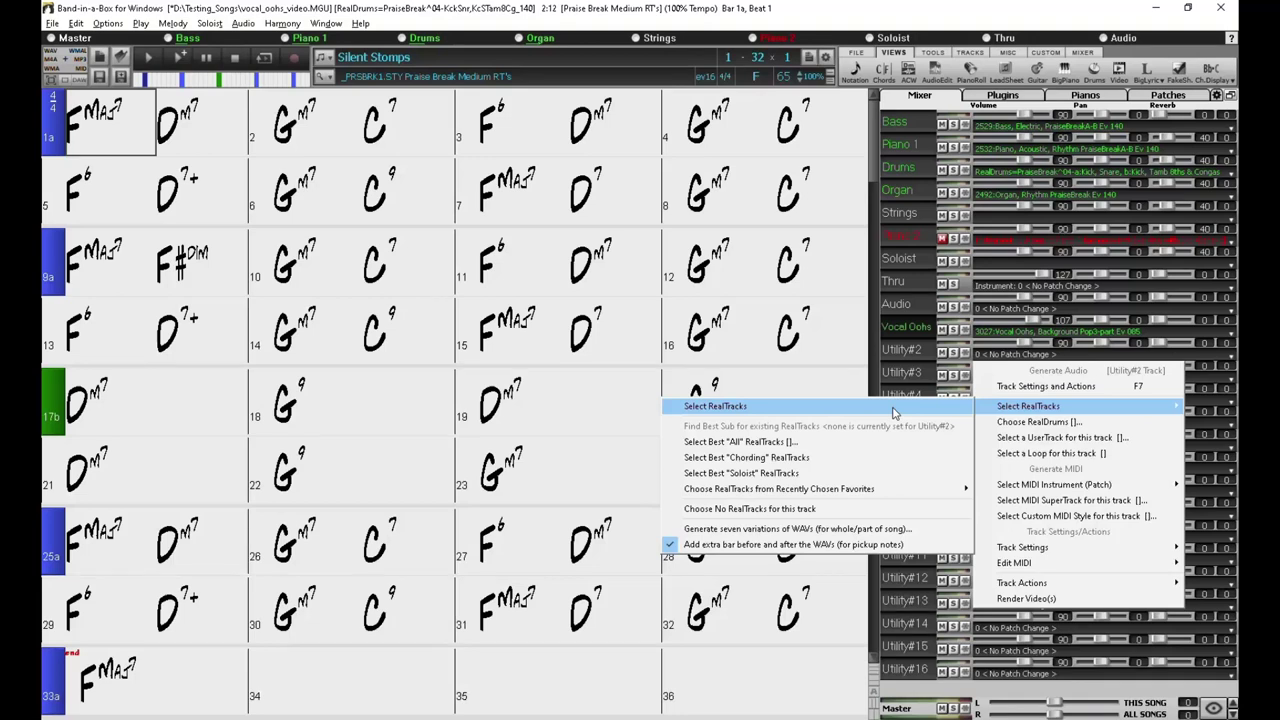
pyautogui.click(895, 407)
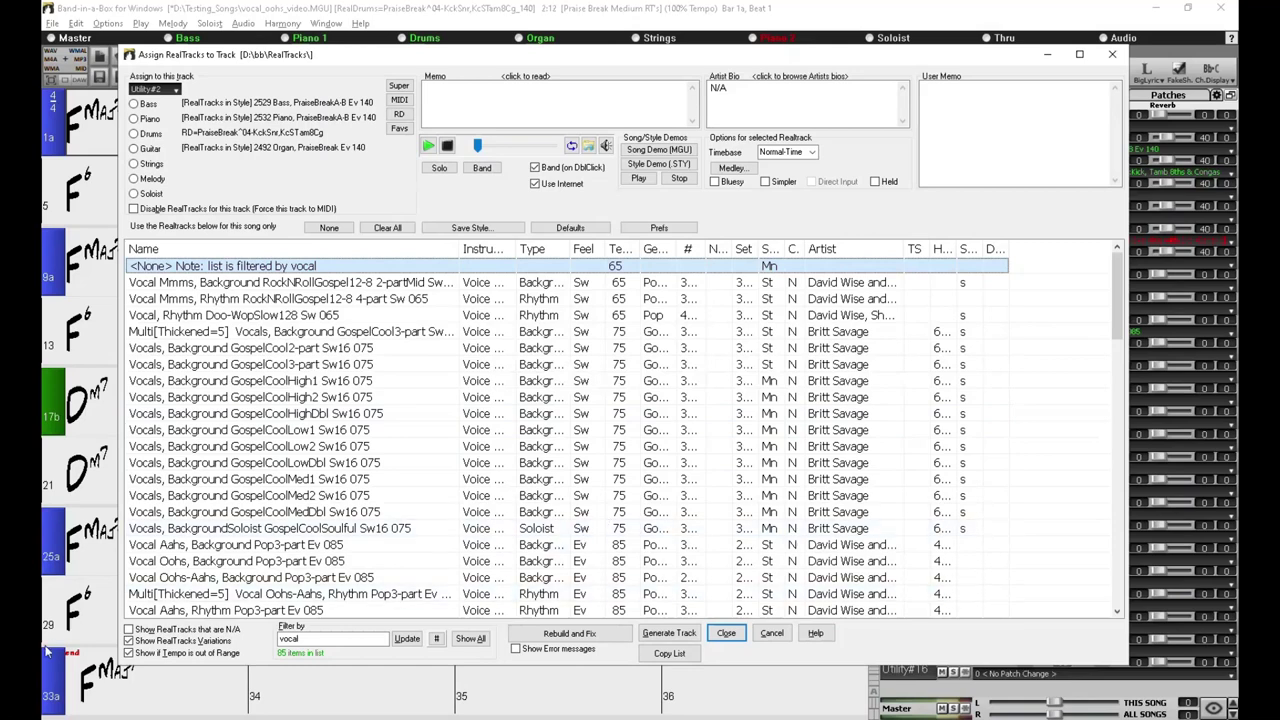
pyautogui.click(336, 642)
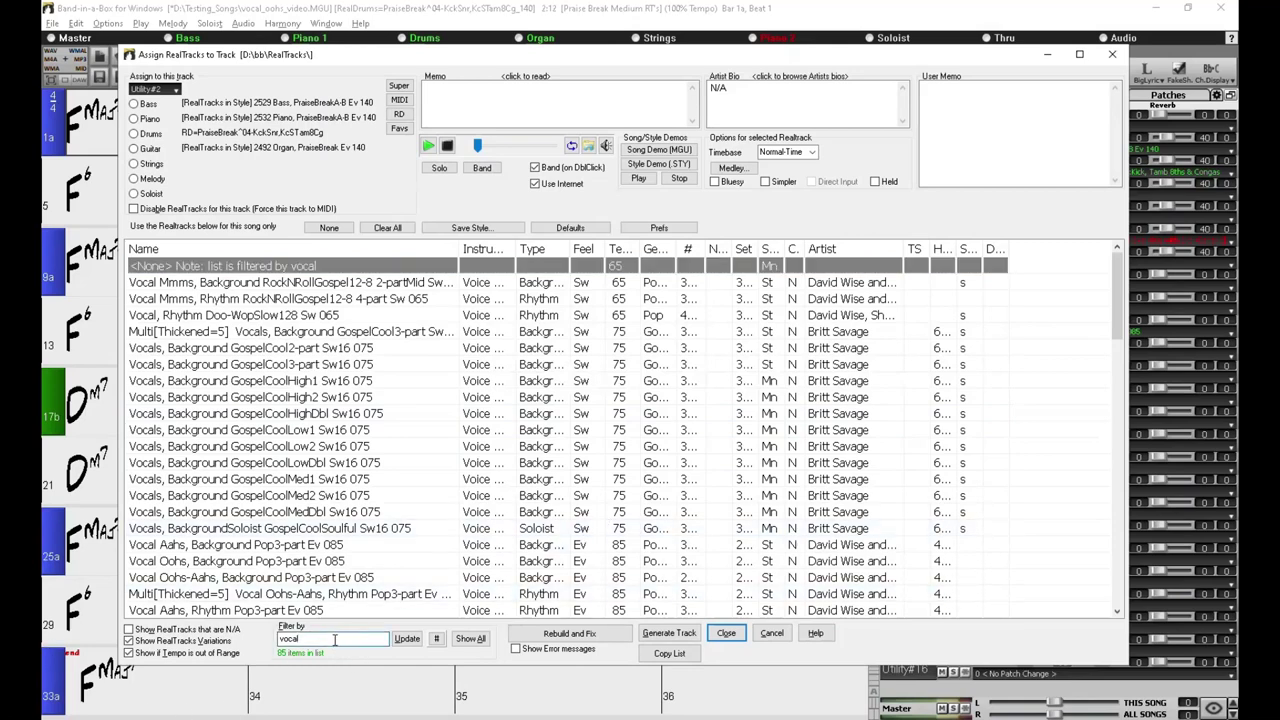
pyautogui.moveTo(336, 642); pyautogui.dragTo(234, 648)
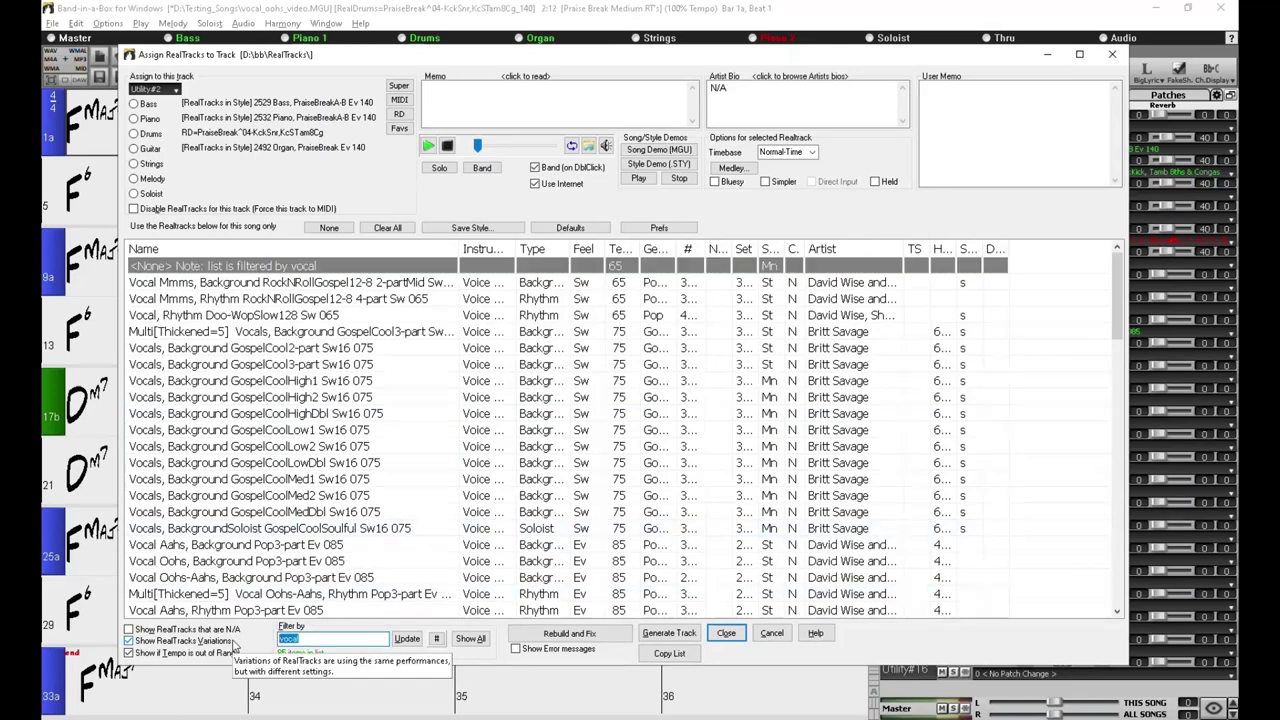
pyautogui.press('BackSpace')
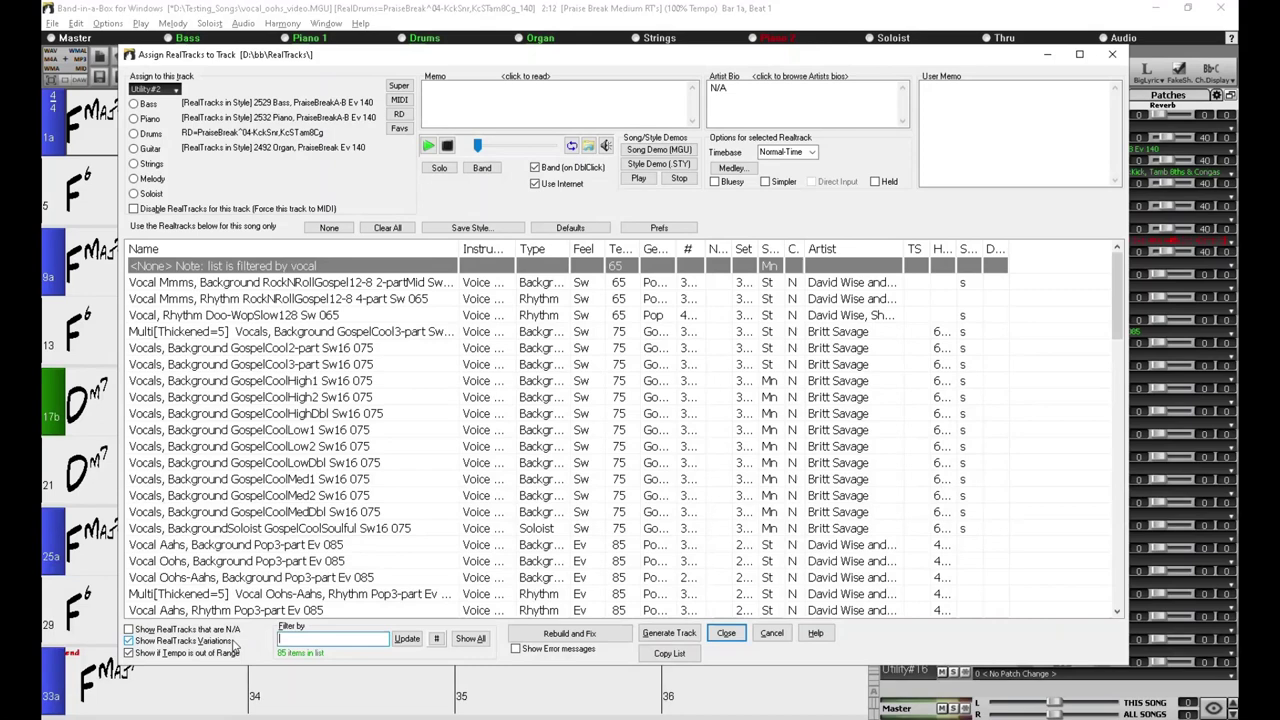
# Filter by 'fiddle, background george' and assign Fiddle, Background George Ev 085.
pyautogui.write('fiddle')
pyautogui.write(', ')
pyautogui.write('backg')
pyautogui.write('round')
pyautogui.write(' geor')
pyautogui.write('ge')
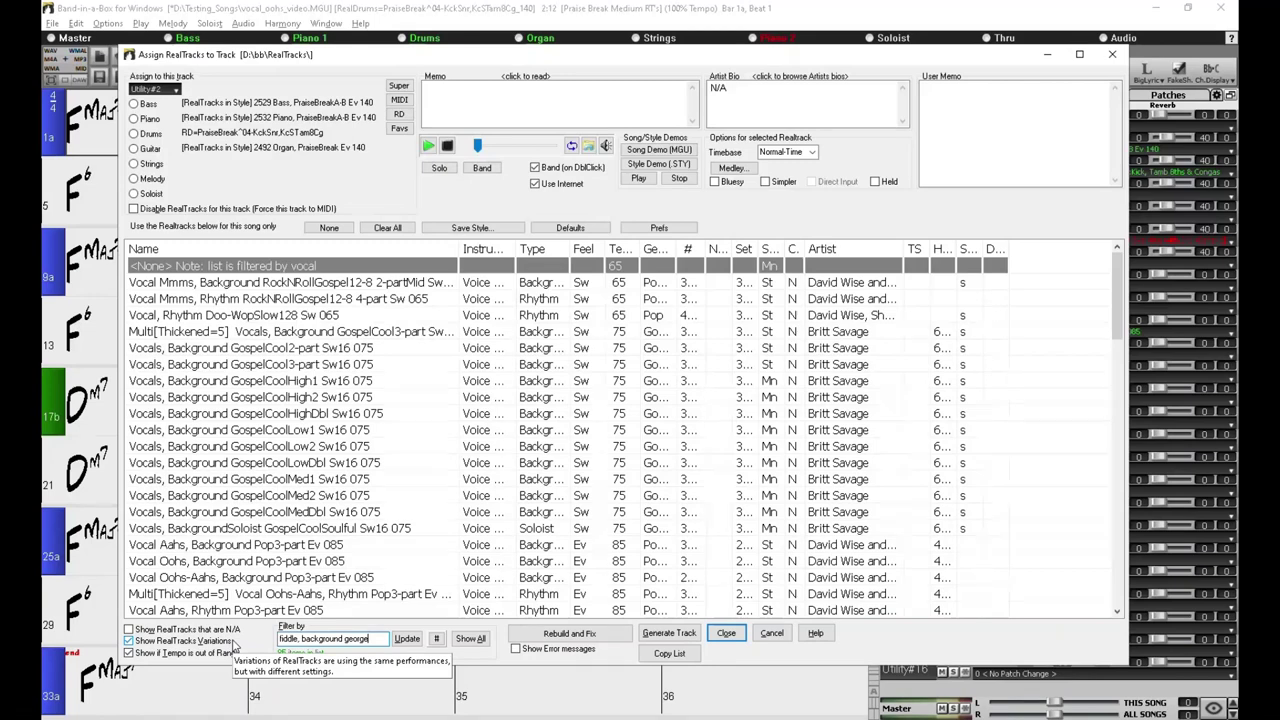
pyautogui.click(407, 639)
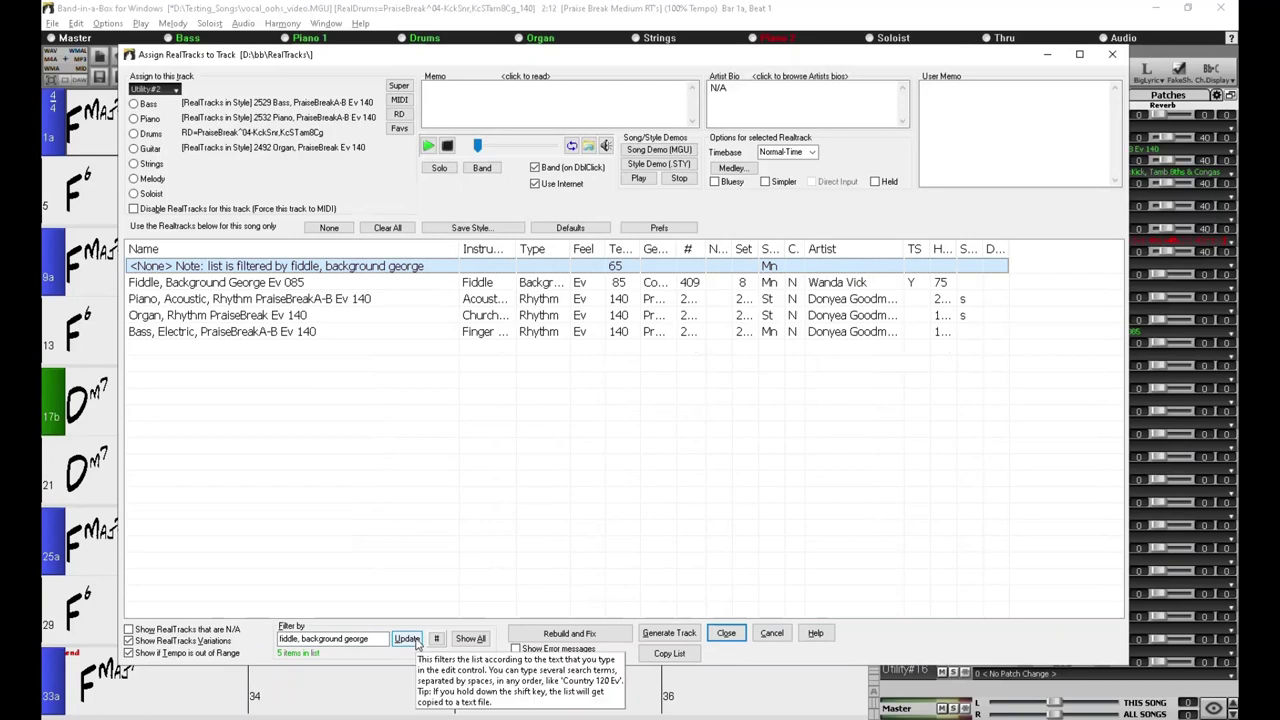
pyautogui.click(296, 288)
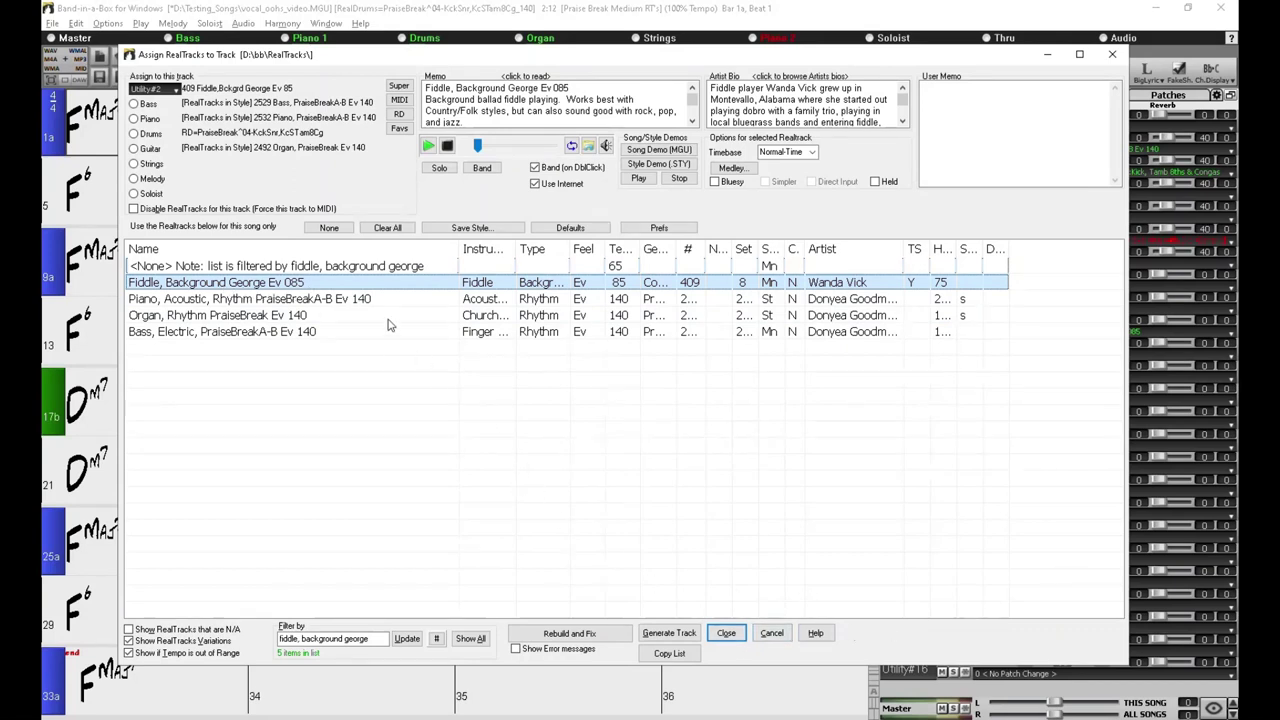
pyautogui.click(727, 634)
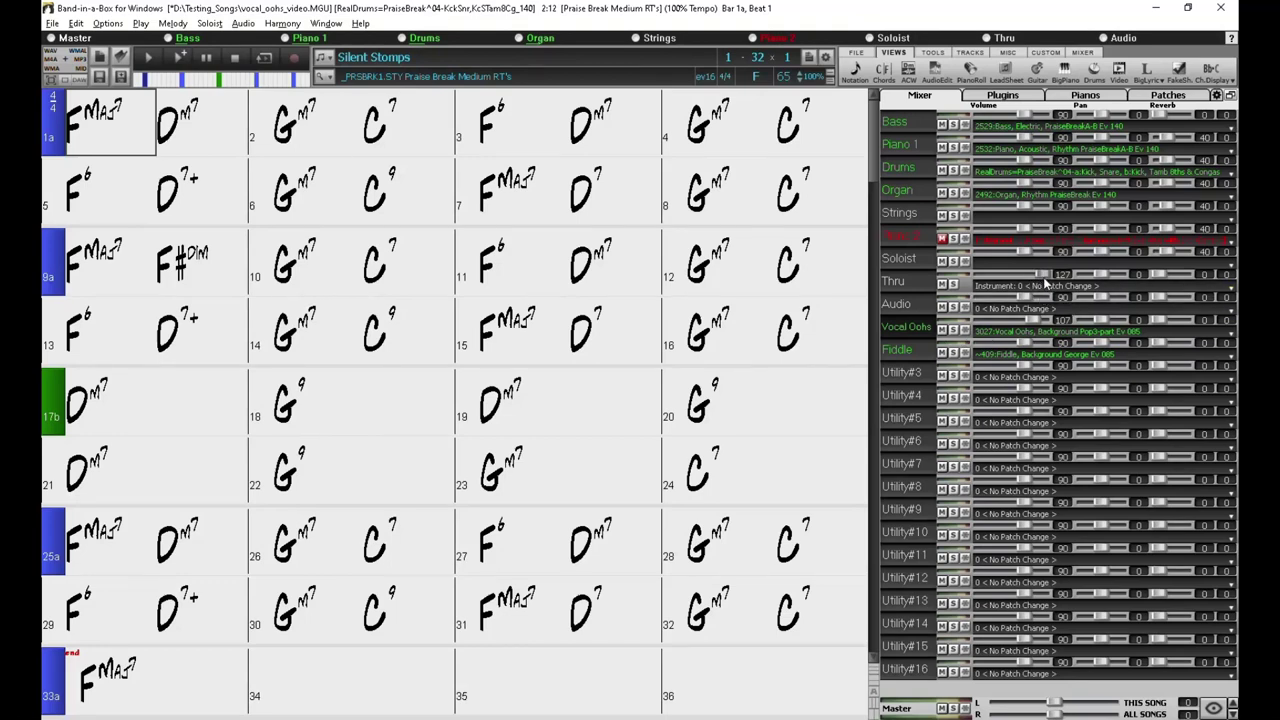
# Mute the Organ track, then regenerate and play Silent Stomps.
pyautogui.click(941, 192)
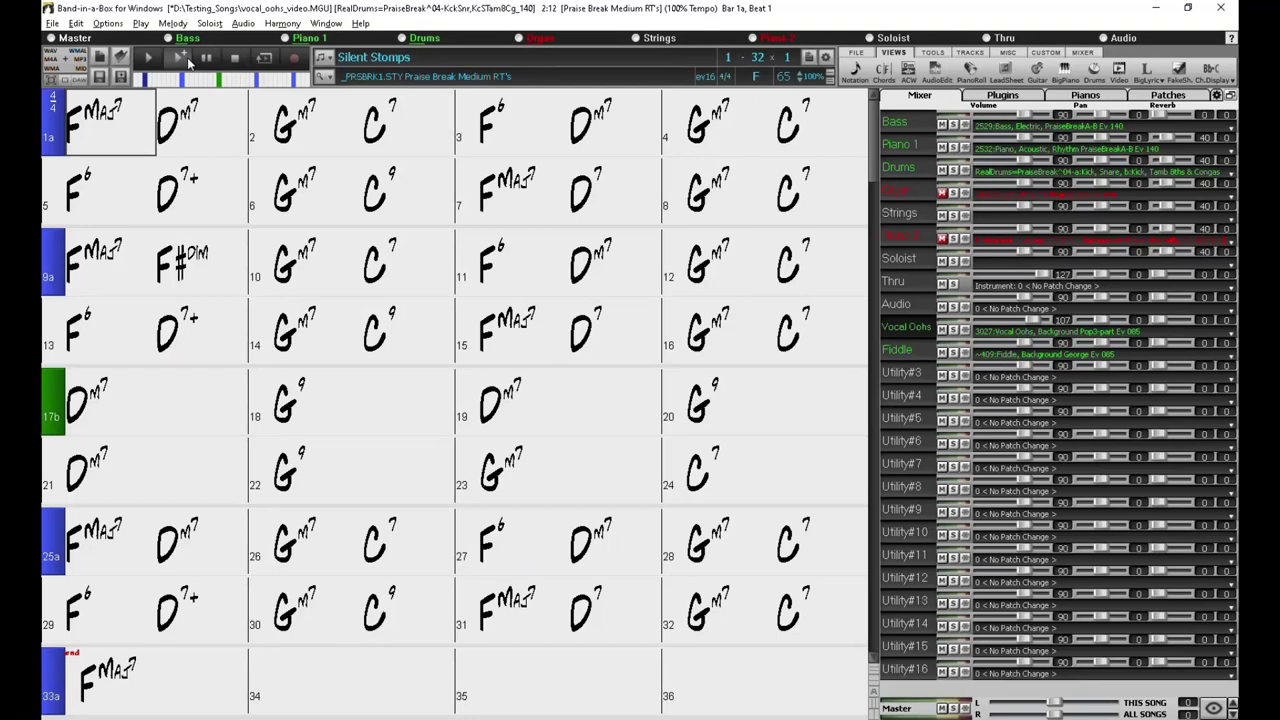
pyautogui.click(185, 62)
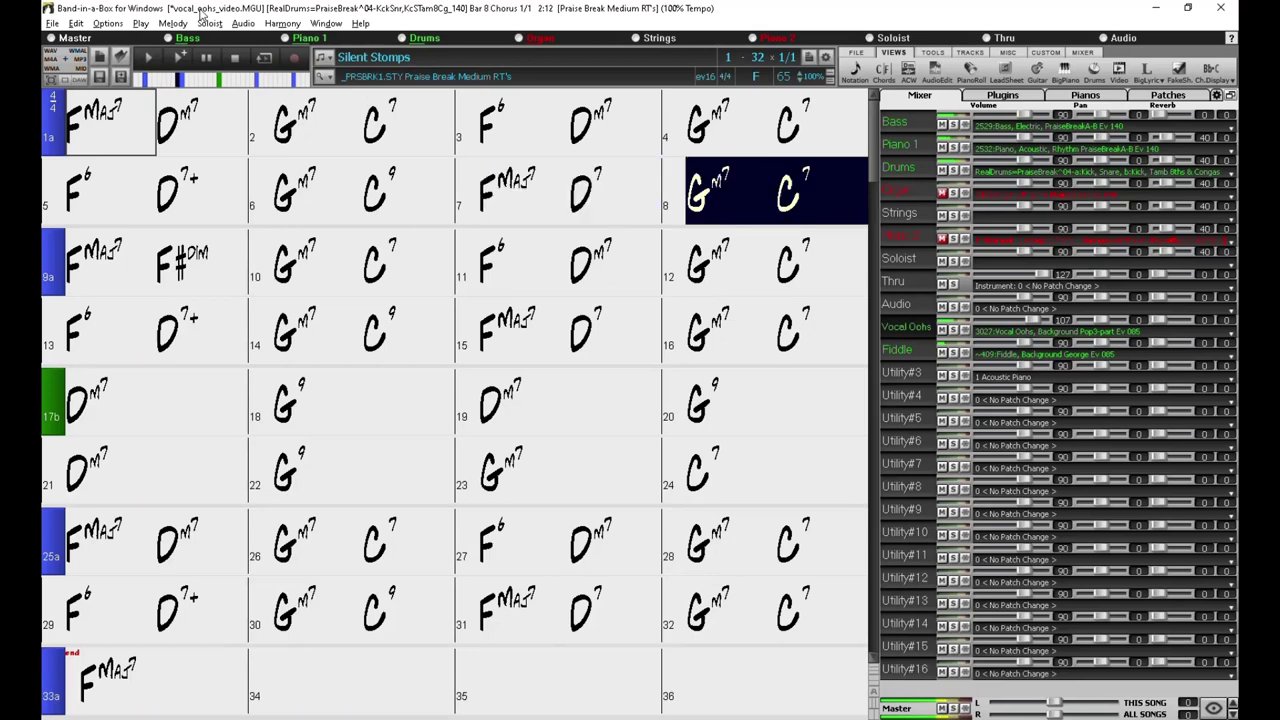
# Stop Silent Stomps playback at bar 9.
pyautogui.click(237, 59)
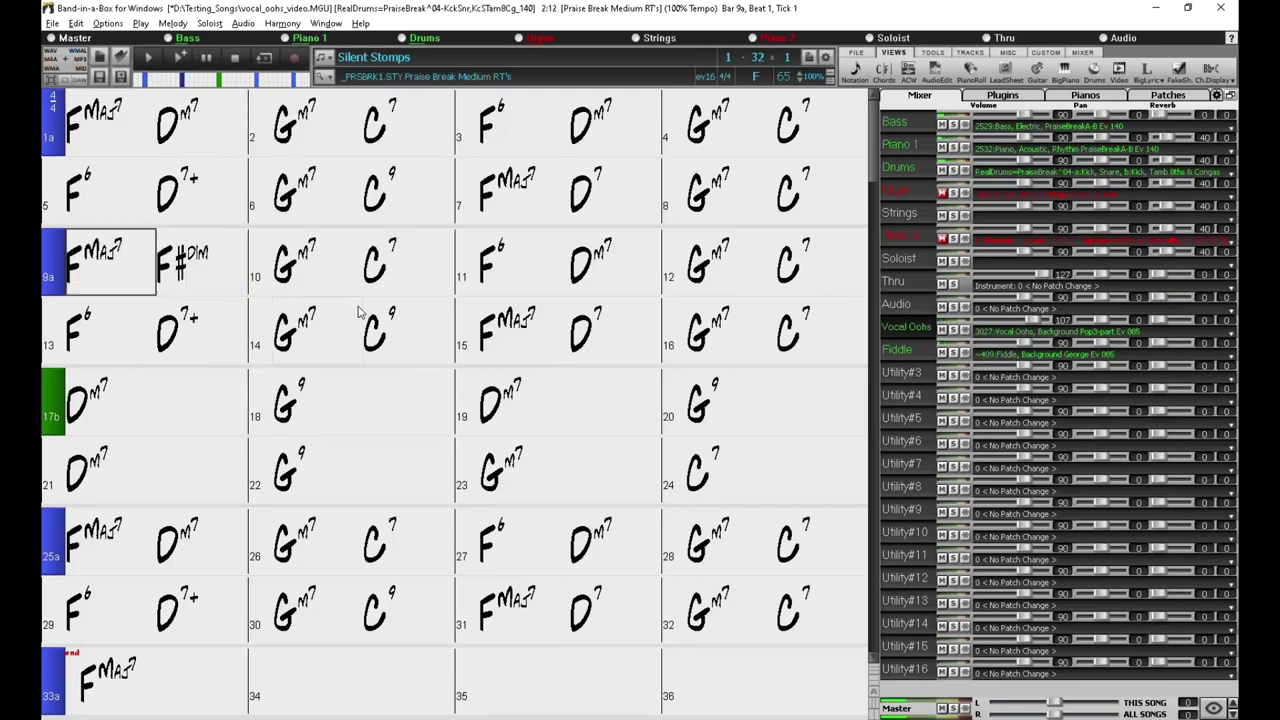